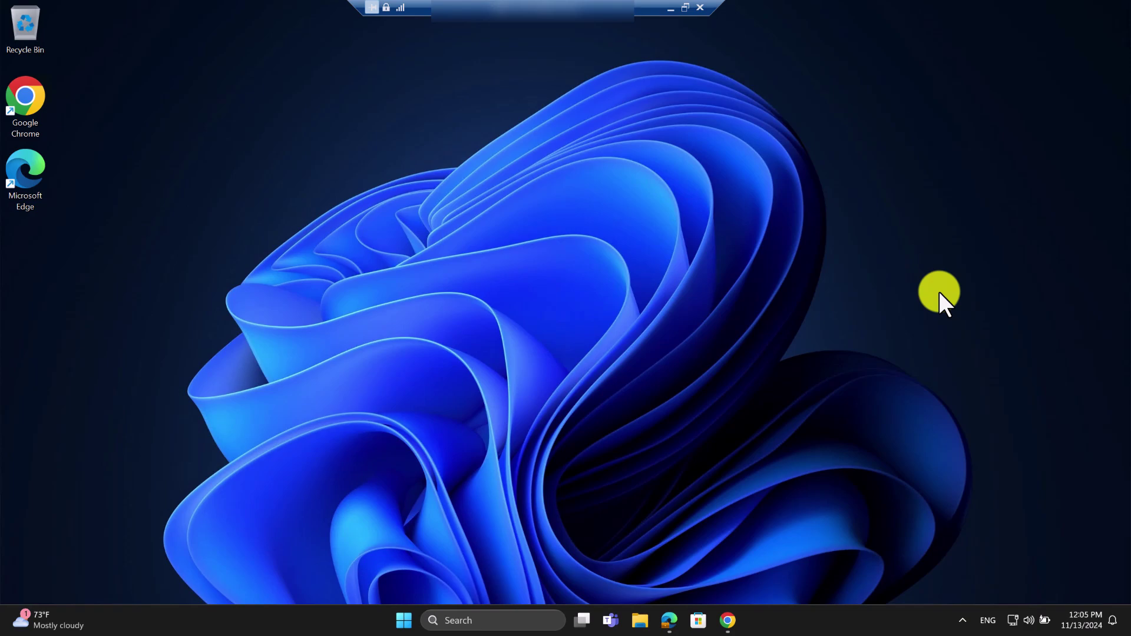
Switch to Edge and open the Firefox ADMX template GitHub page from the Mozilla Intune article, viewing the v6.4 release assets.
left_click(667, 619)
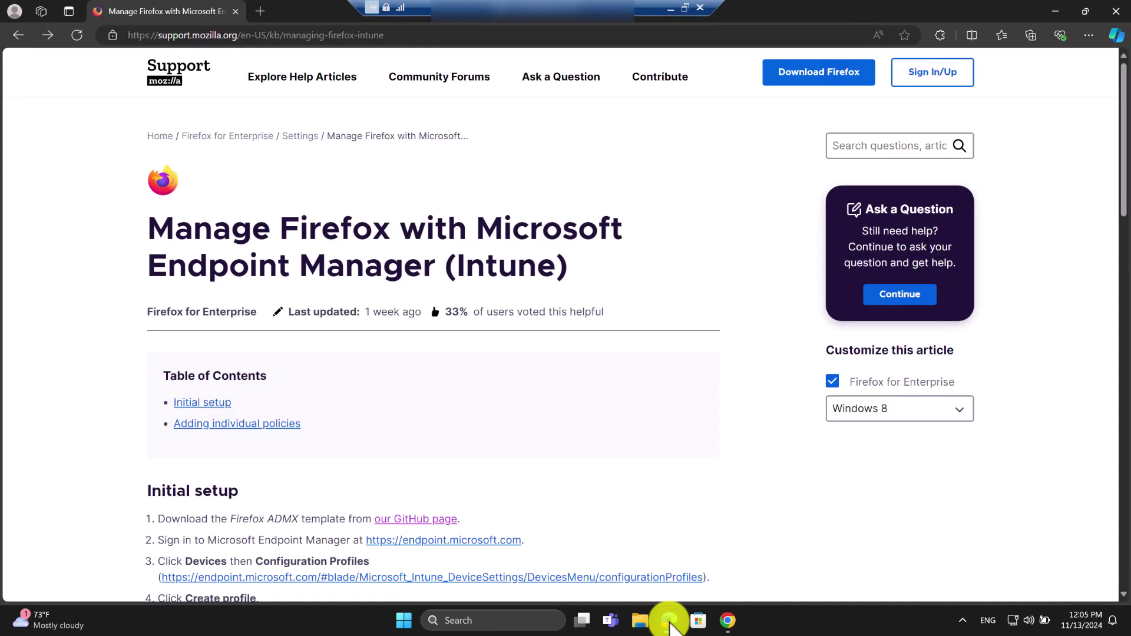
left_click(164, 35)
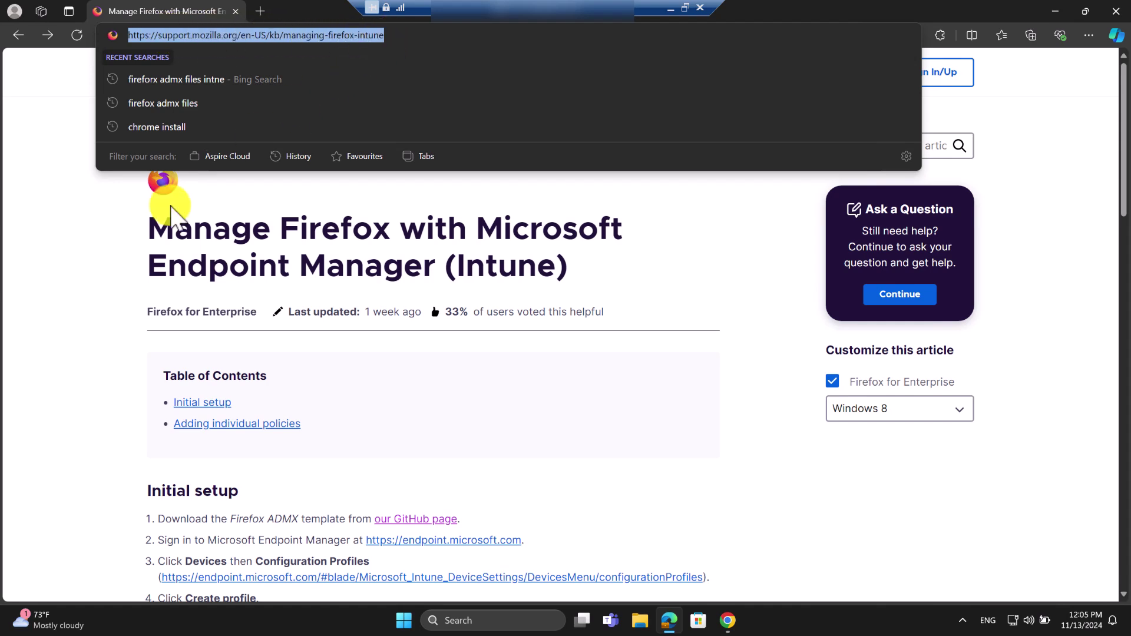
left_click(62, 310)
scroll(63, 310, "down", 5)
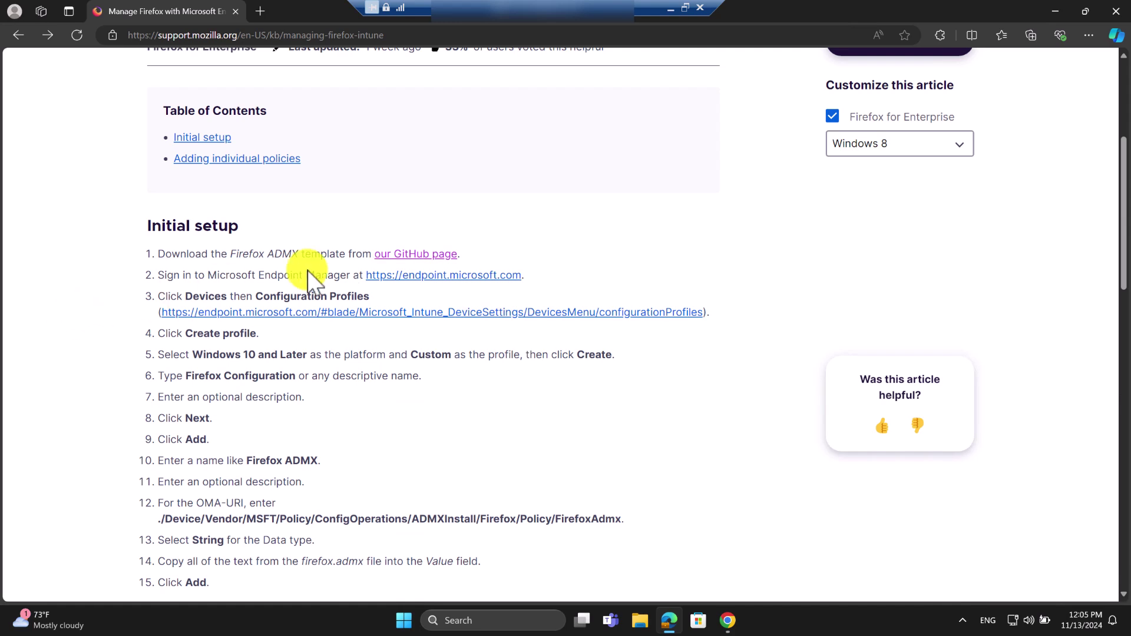
left_click(420, 259)
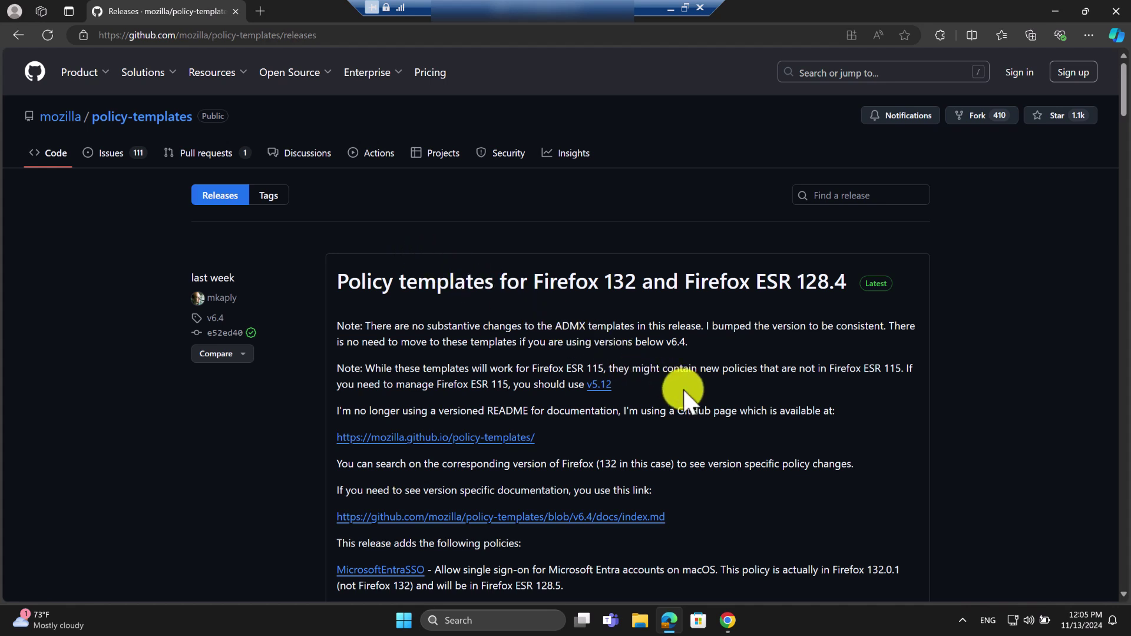
scroll(684, 392, "down", 4)
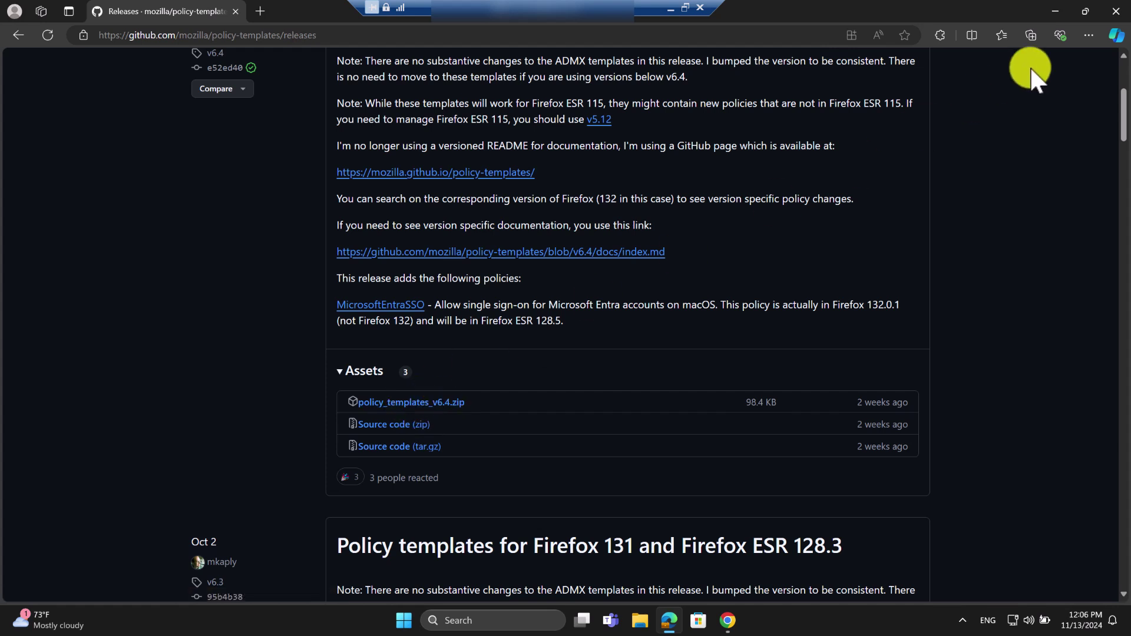
Switch to File Explorer and check the extraction option for the policy_templates_v6.4 zip archive in Downloads.
left_click(640, 621)
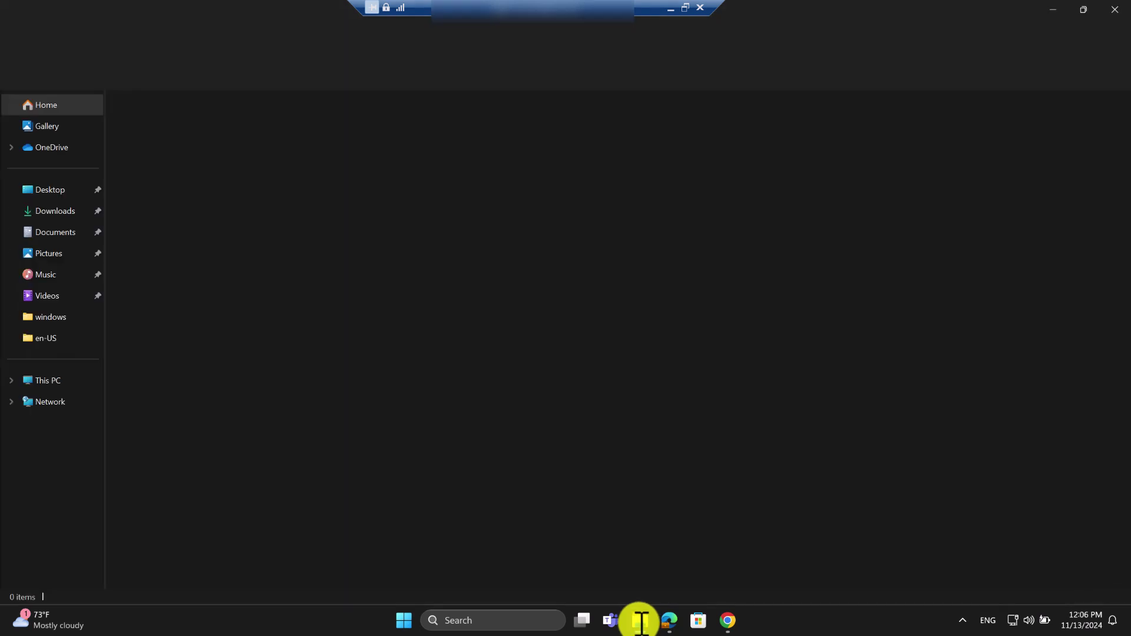
left_click(50, 216)
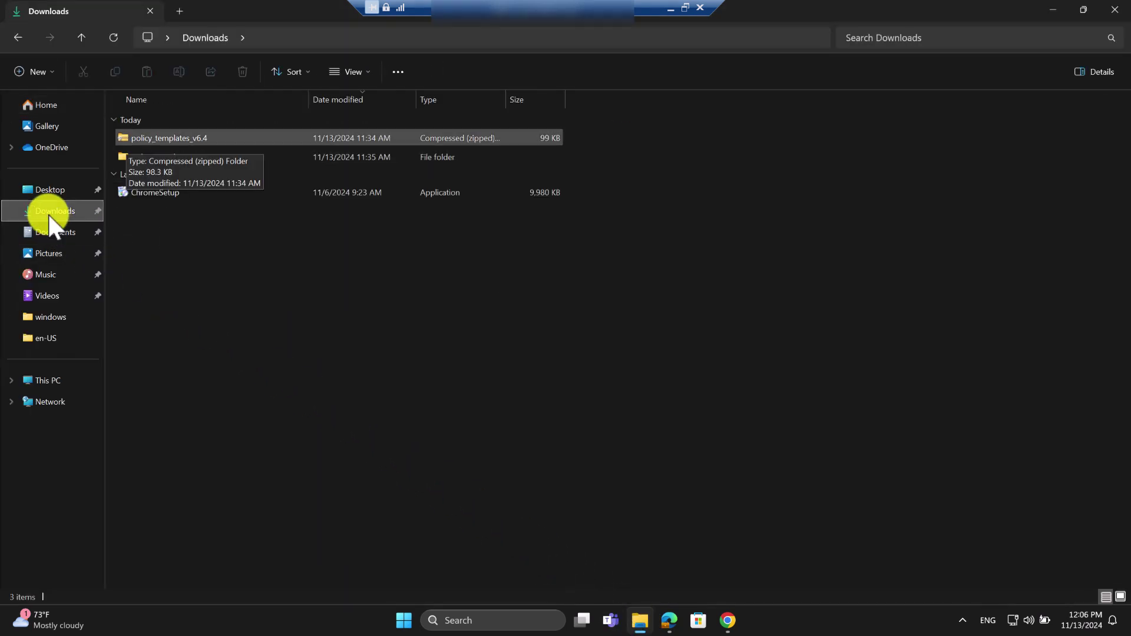
right_click(212, 136)
left_click(192, 253)
left_click(168, 137)
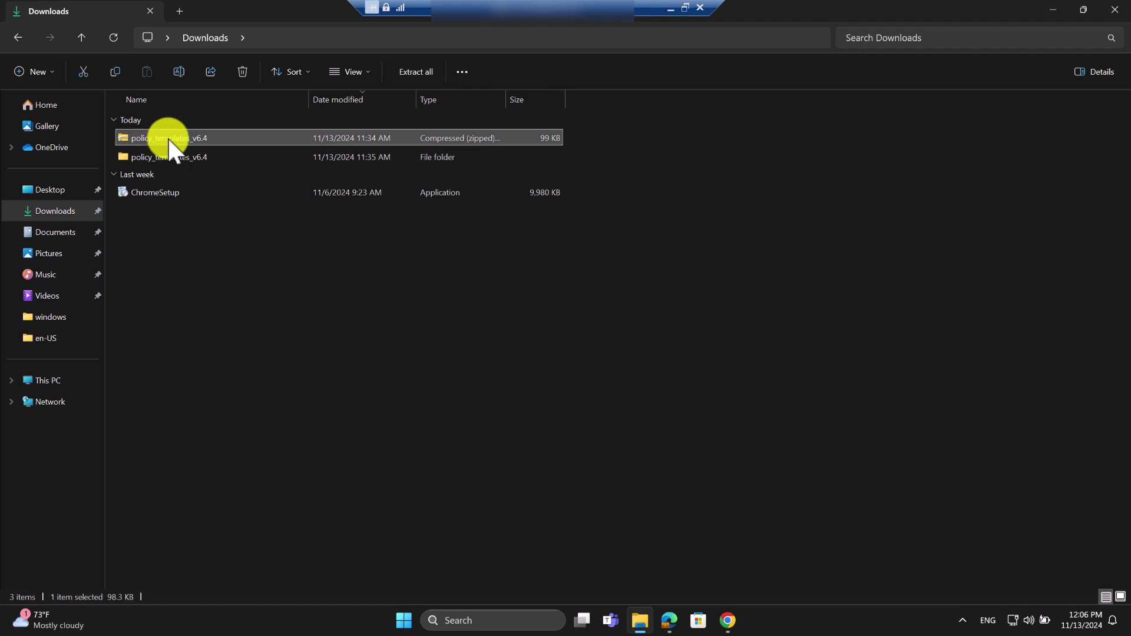
right_click(167, 136)
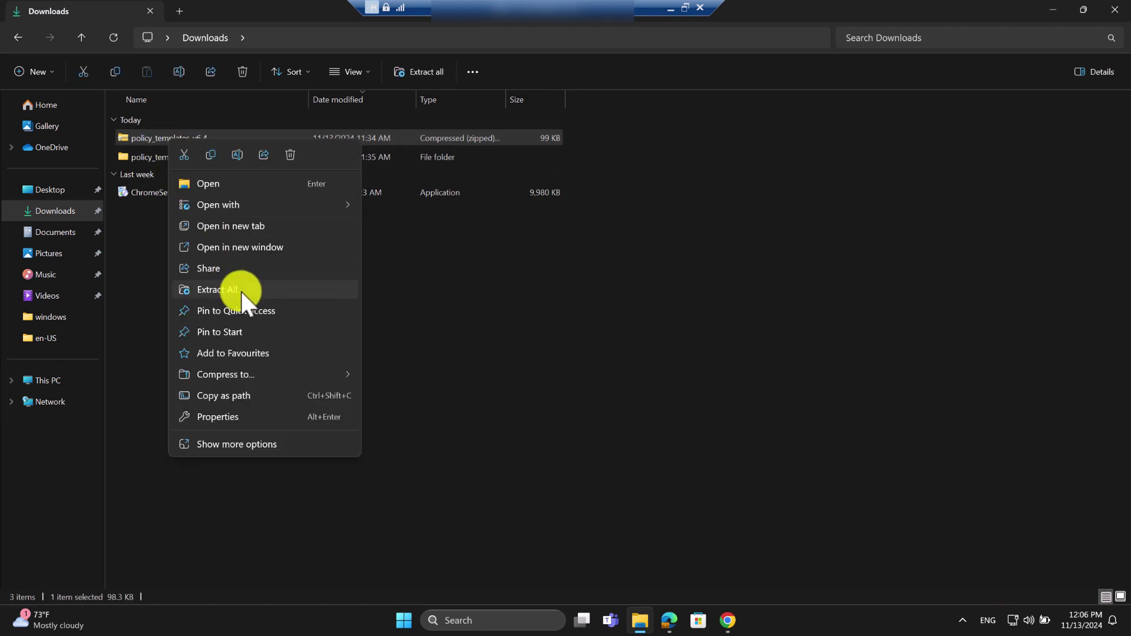
left_click(510, 313)
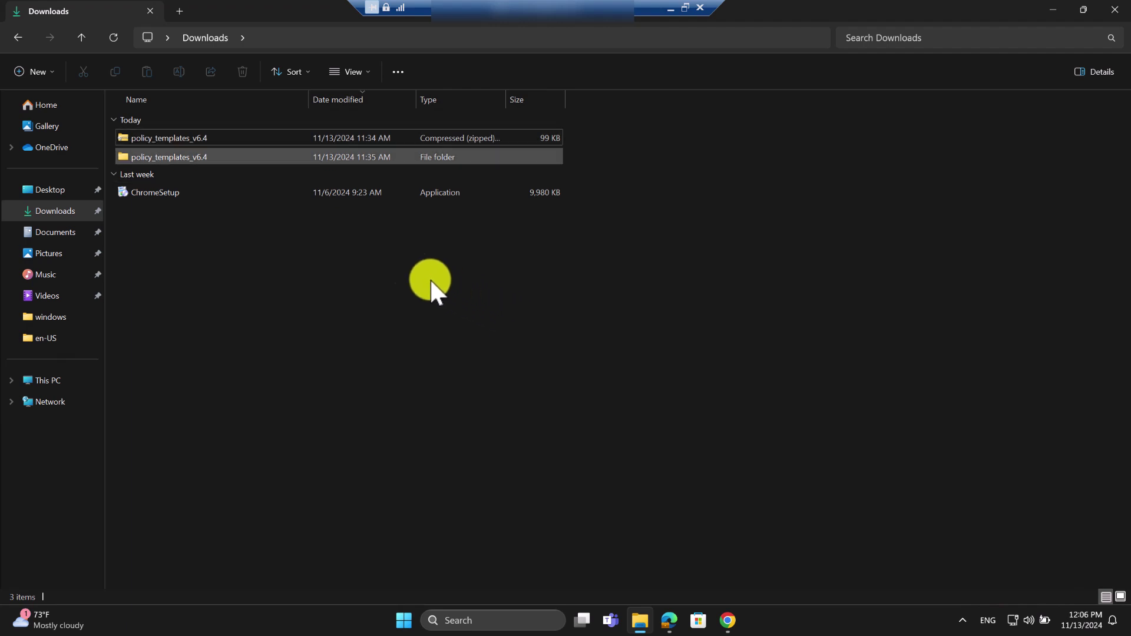
Open the windows subfolder of the extracted policy_templates_v6.4 folder and examine the firefox.admx and mozilla.admx files.
left_click(160, 157)
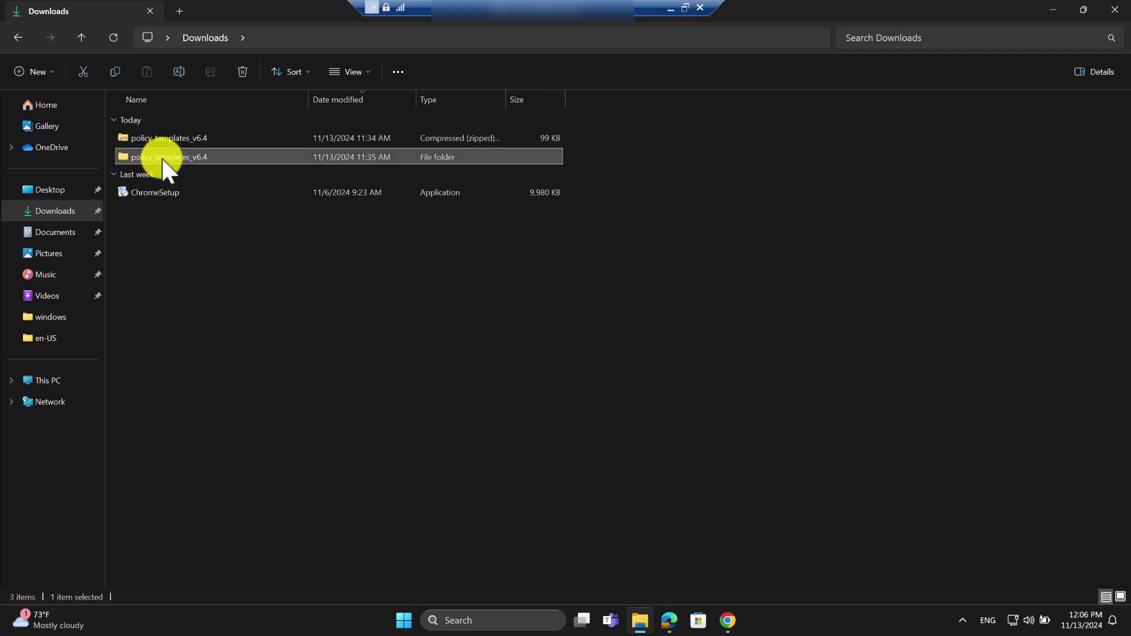
double_click(161, 157)
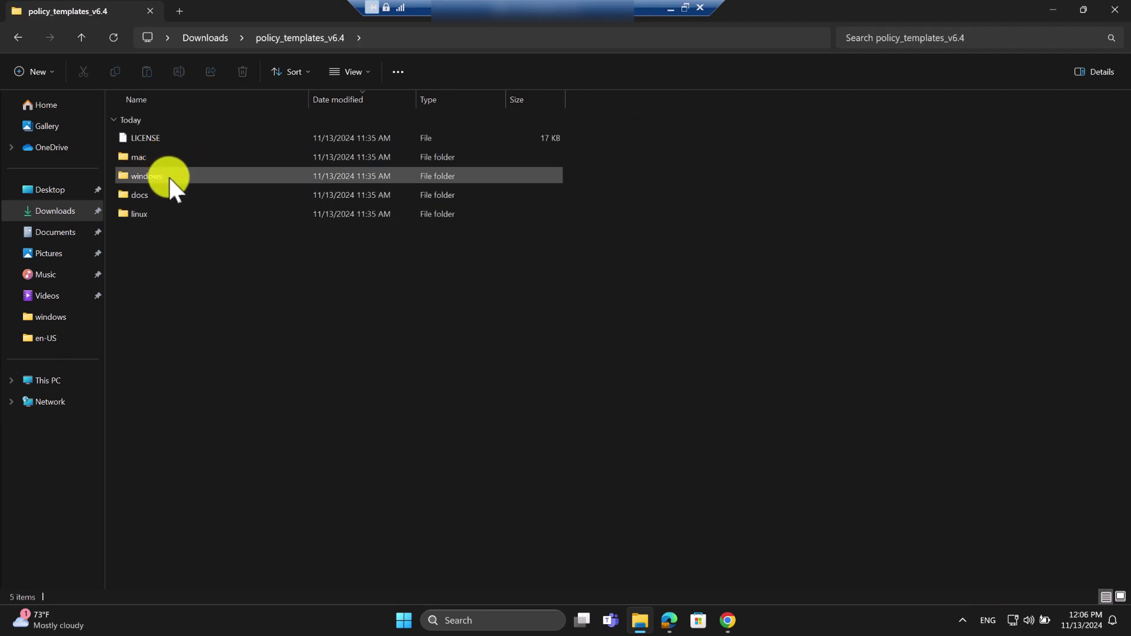
double_click(170, 178)
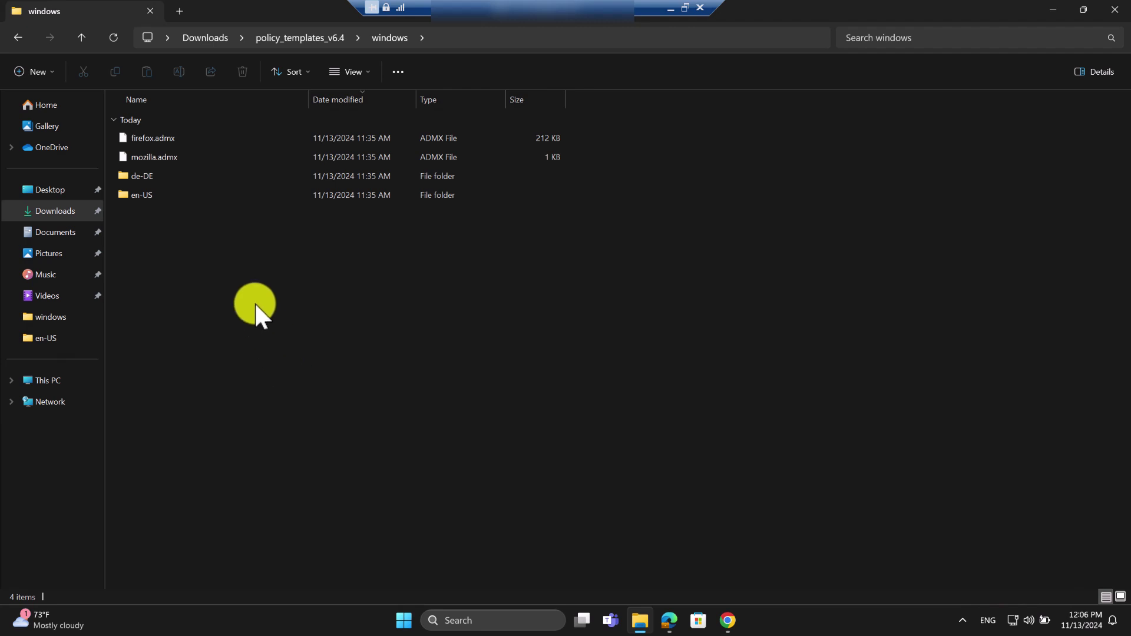
left_click(151, 158)
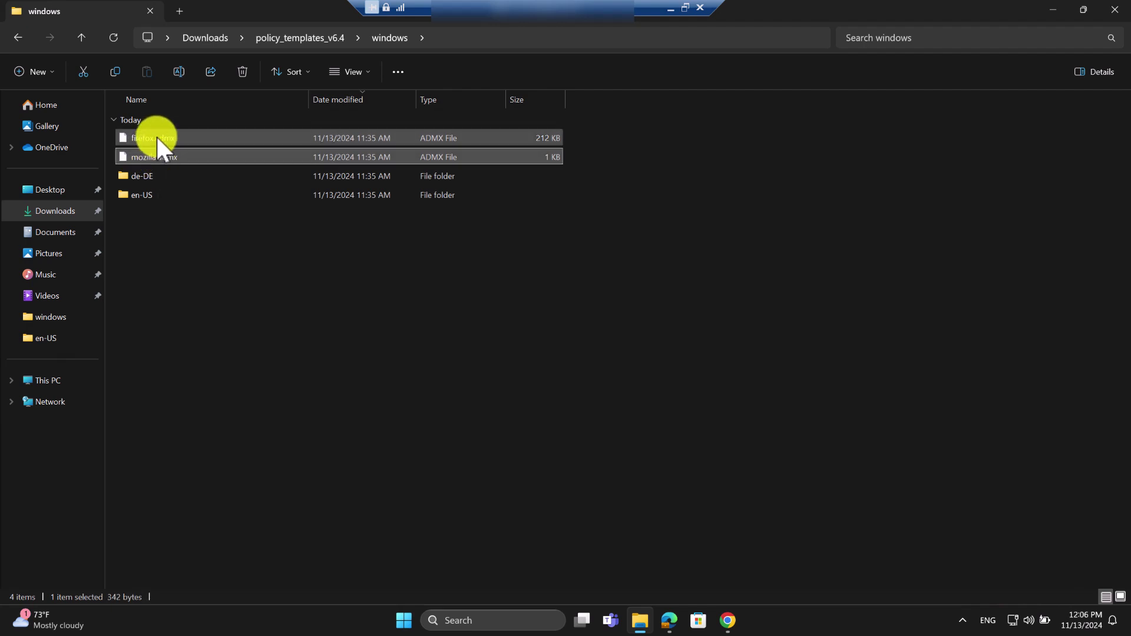
left_click(157, 137)
left_click(171, 242)
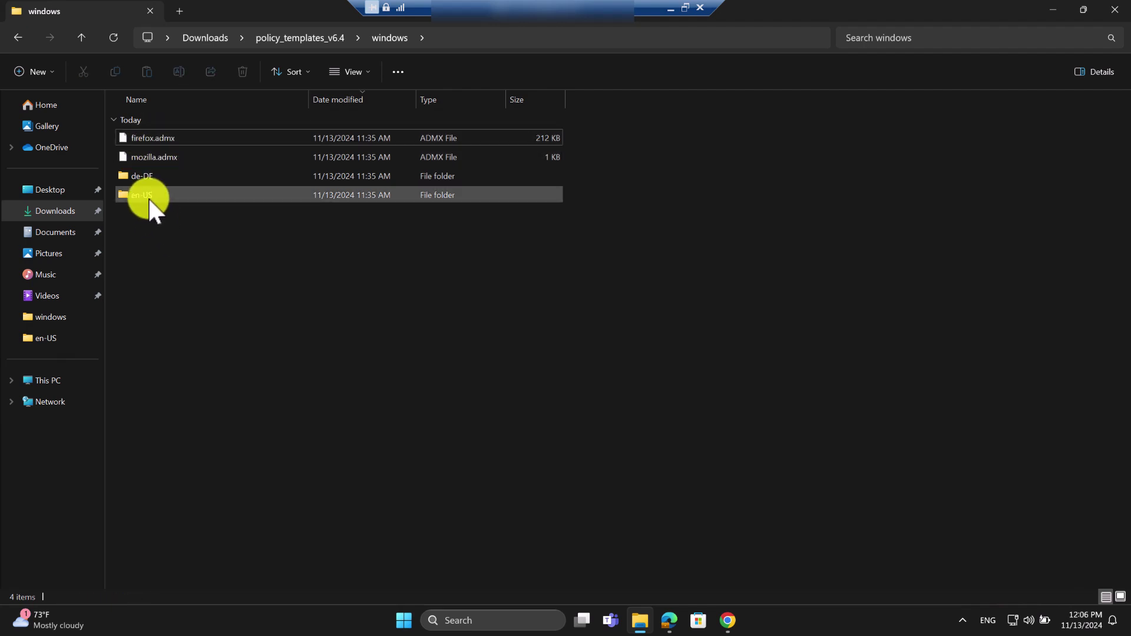
Examine the firefox.adml and mozilla.adml language files in the en-US folder and return to the windows folder.
double_click(147, 195)
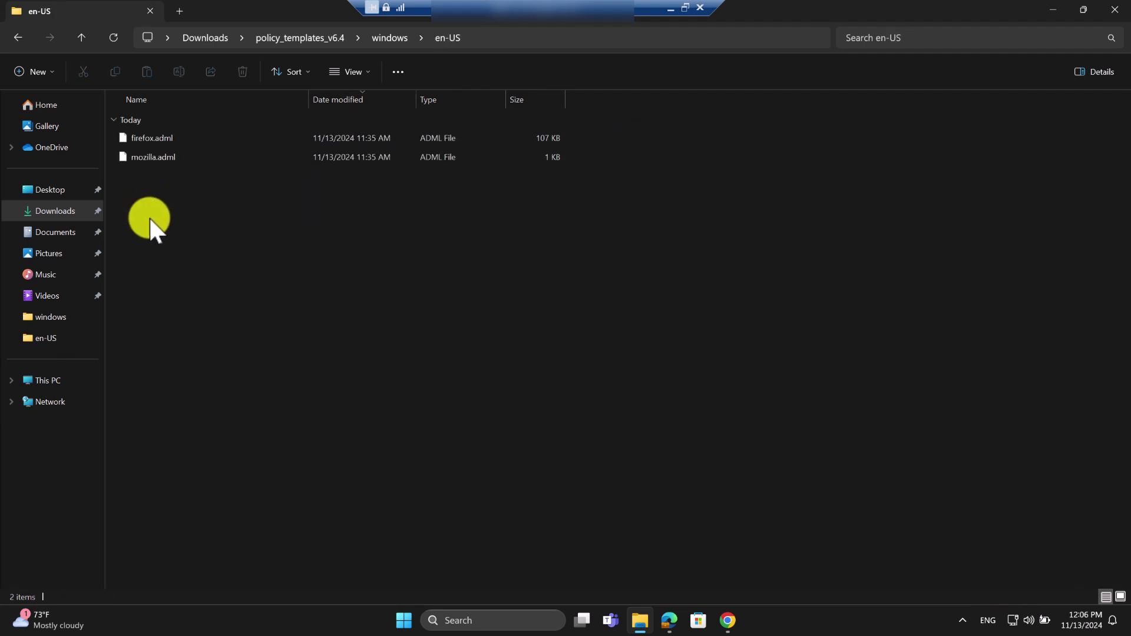
left_click(156, 159)
left_click(165, 142)
left_click(165, 156)
left_click(169, 143)
left_click(172, 156)
left_click(174, 140)
left_click(190, 221)
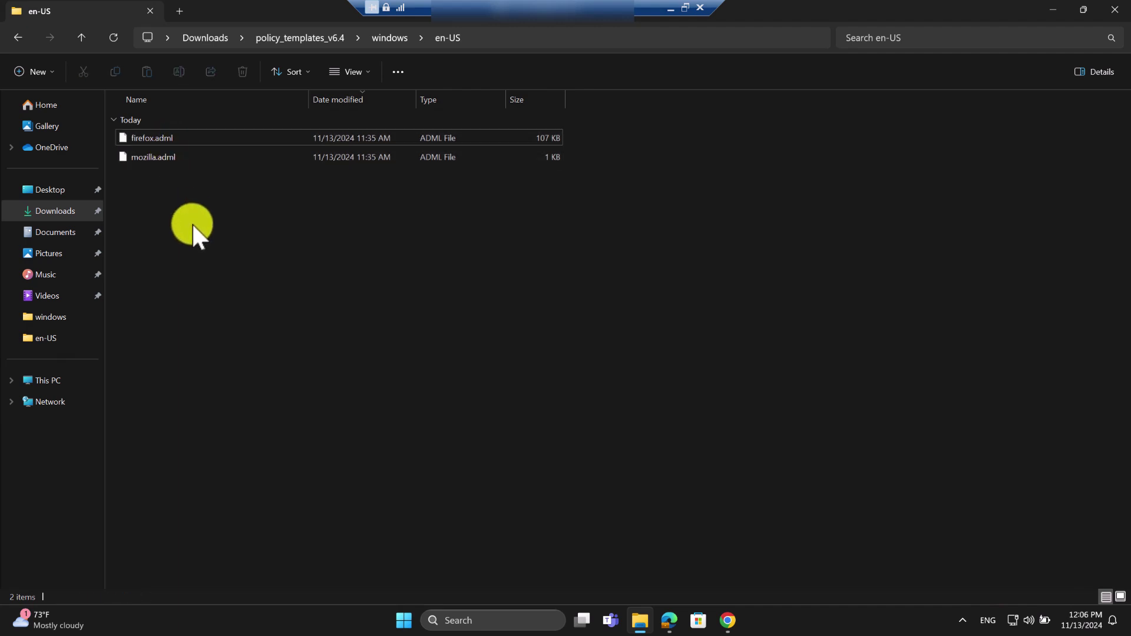
left_click(17, 37)
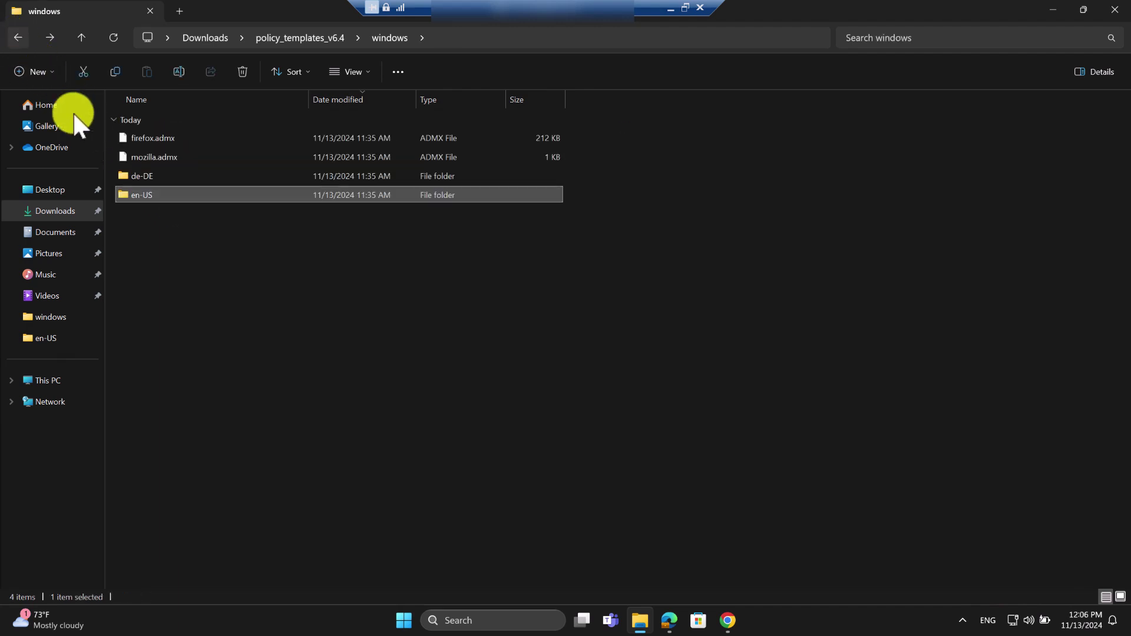
left_click(226, 282)
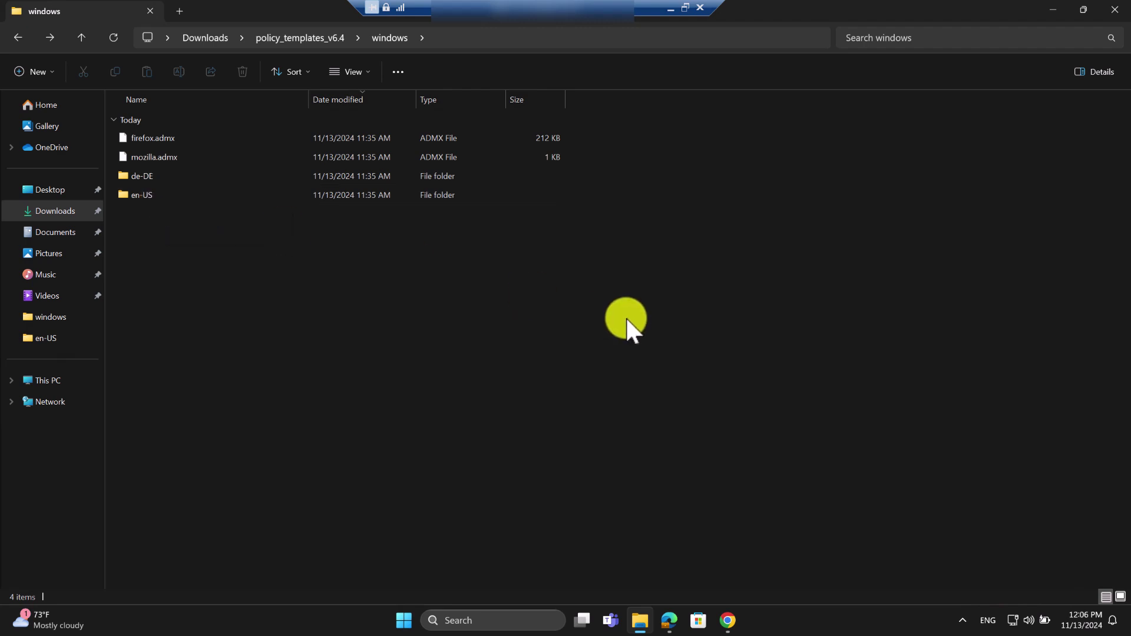
Switch to the Intune admin center in Chrome and open the ADMX import list in the Windows device configuration.
left_click(729, 620)
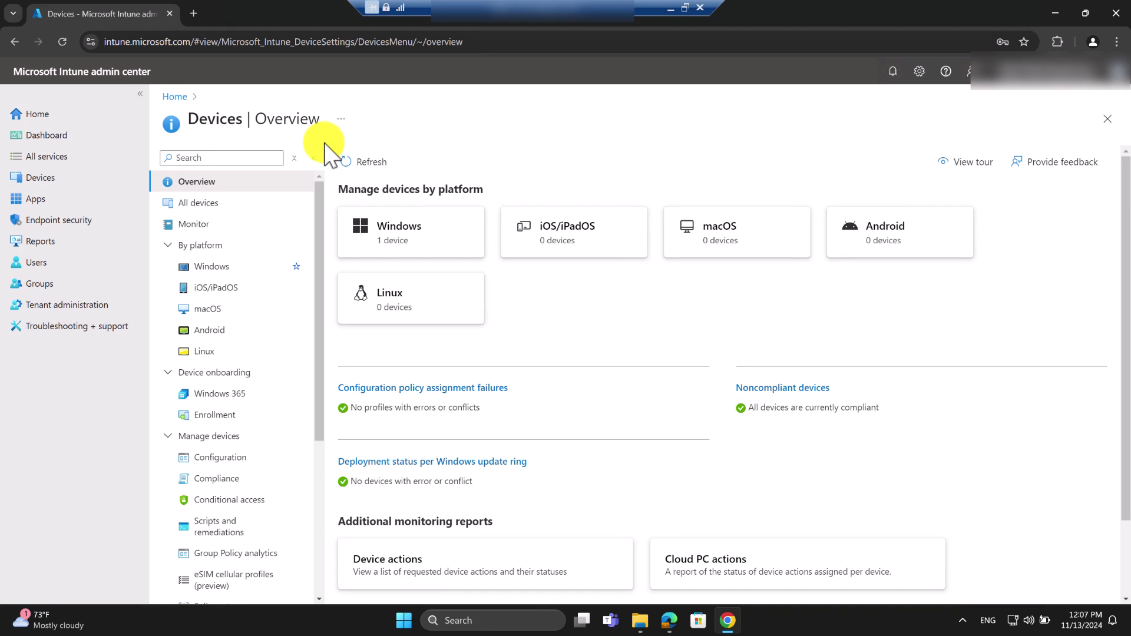
left_click(215, 268)
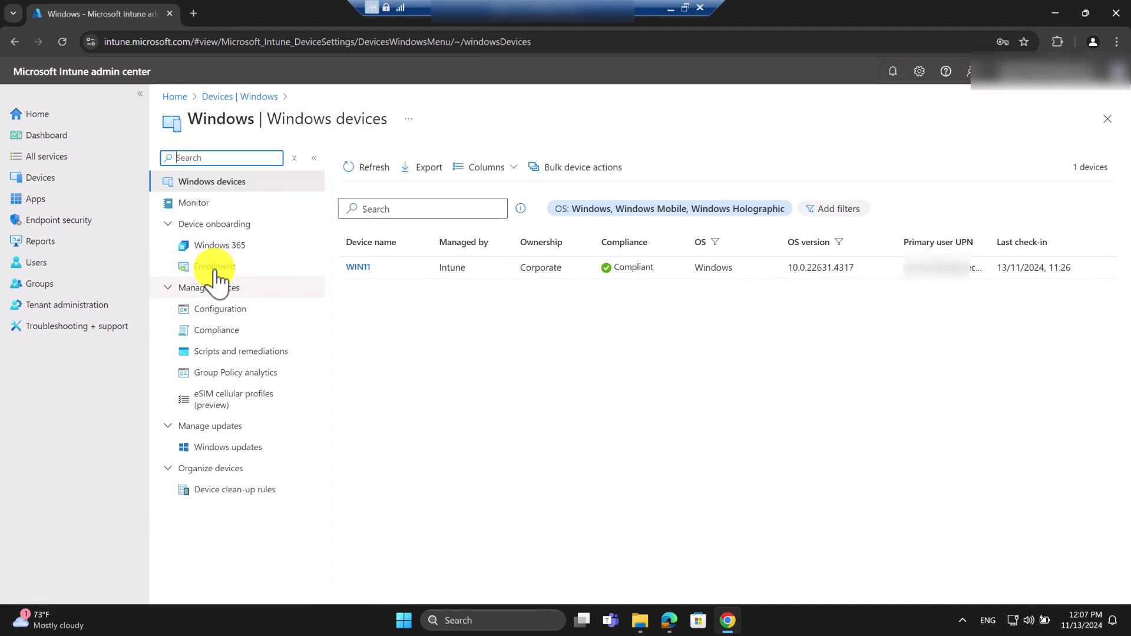
left_click(208, 311)
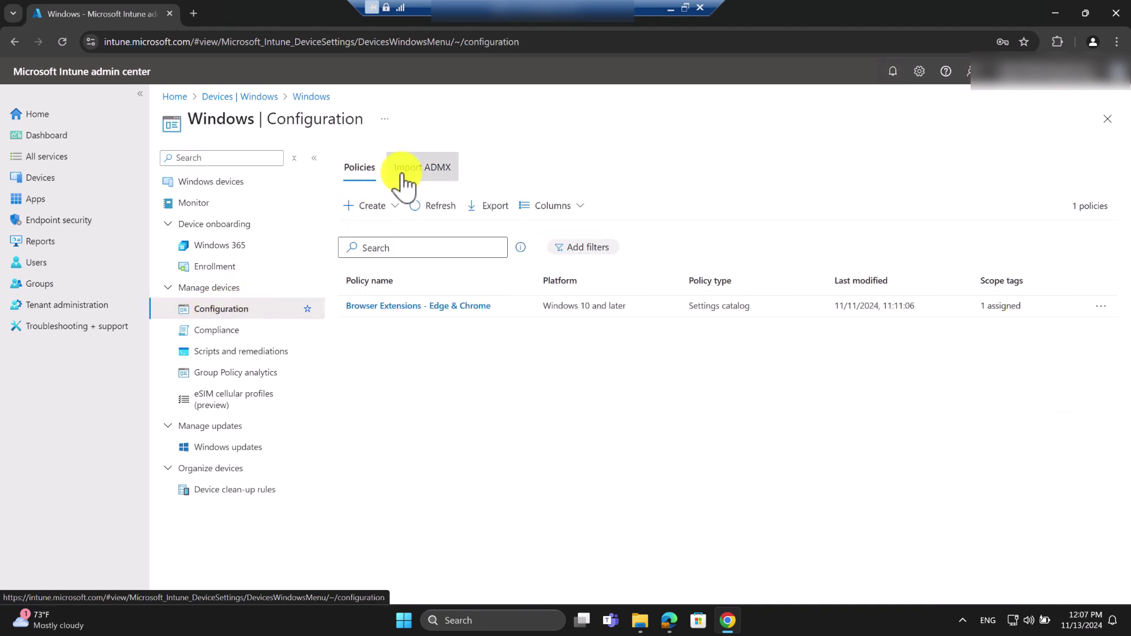
left_click(421, 168)
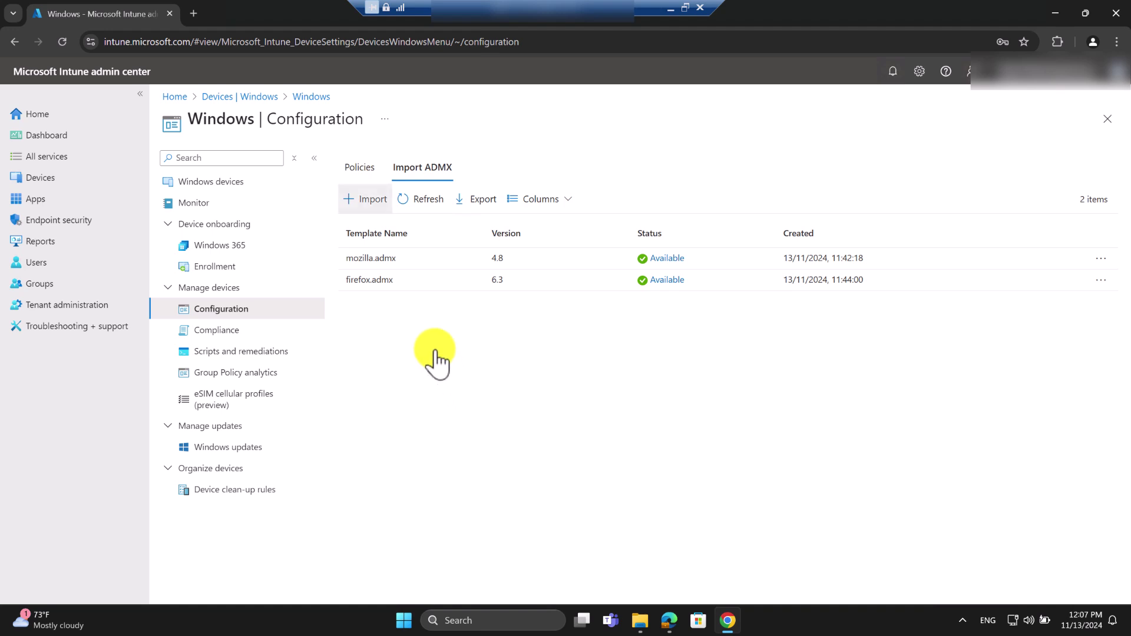
Start a new ADMX import and upload mozilla.admx from the policy_templates_v6.4 windows folder as the ADMX file.
left_click(369, 203)
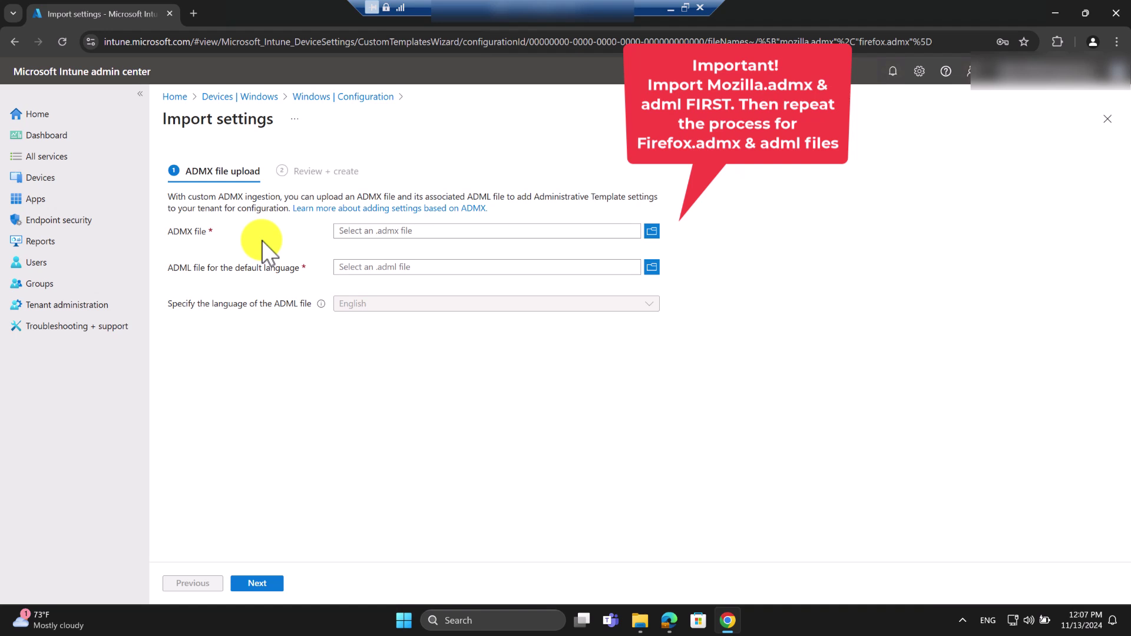
left_click(651, 231)
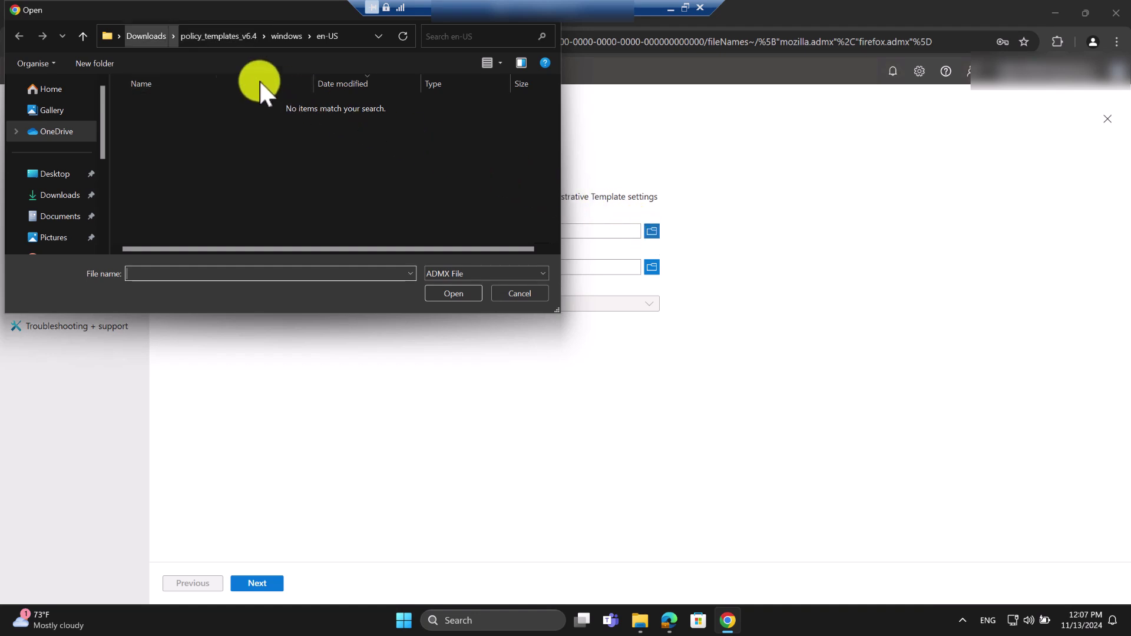
left_click(144, 36)
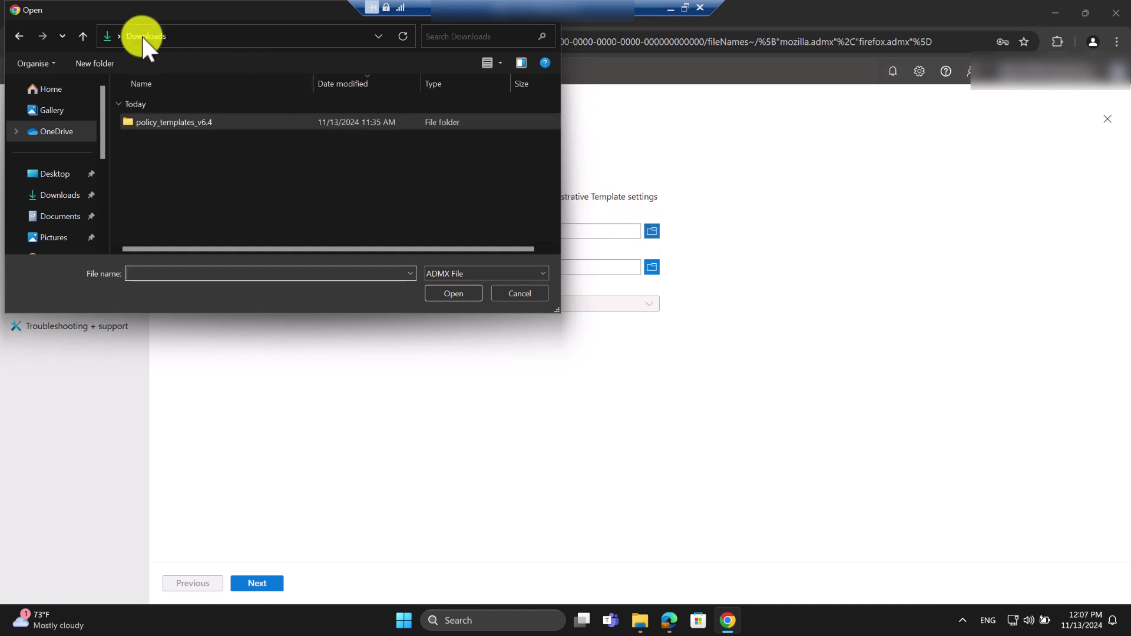
double_click(187, 123)
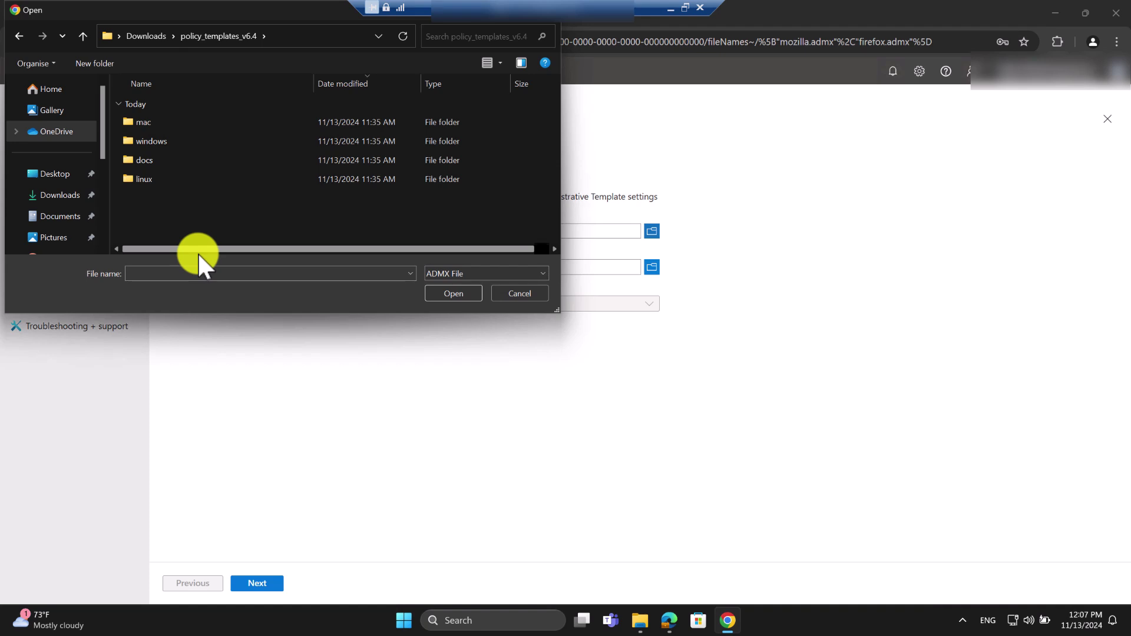
double_click(151, 140)
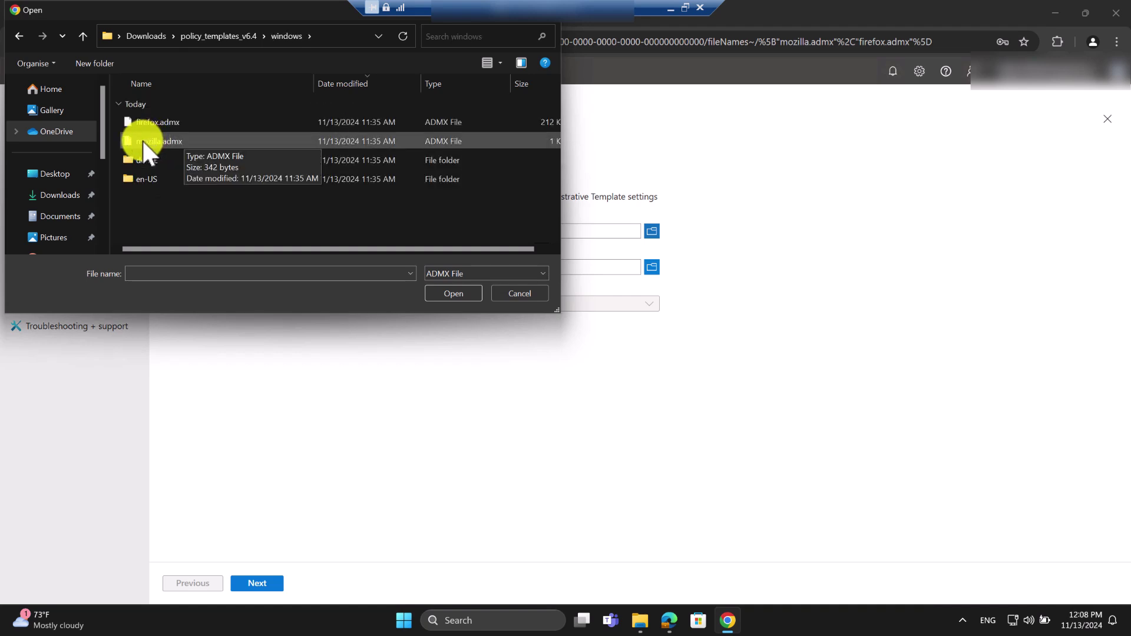
left_click(147, 144)
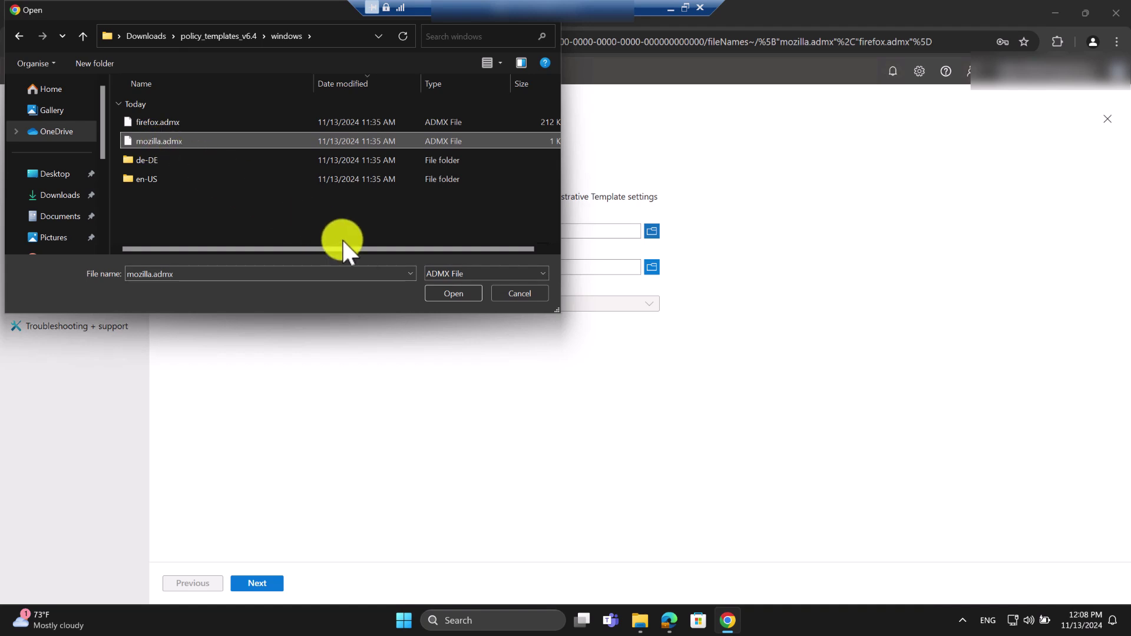
left_click(453, 293)
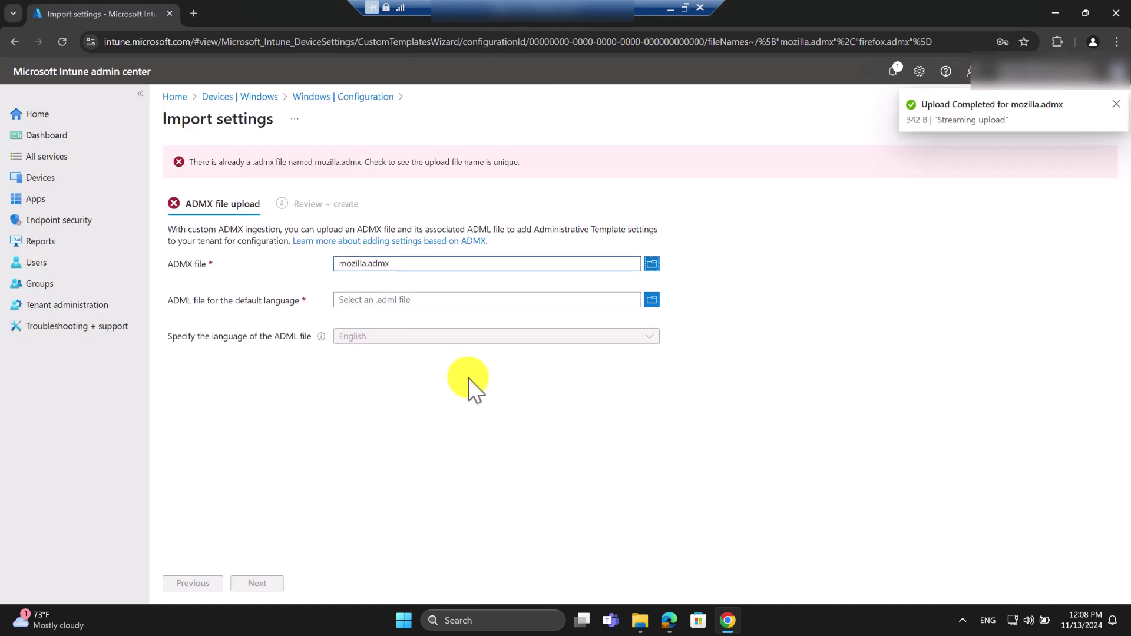
left_click(195, 161)
left_click_drag(195, 161, 543, 161)
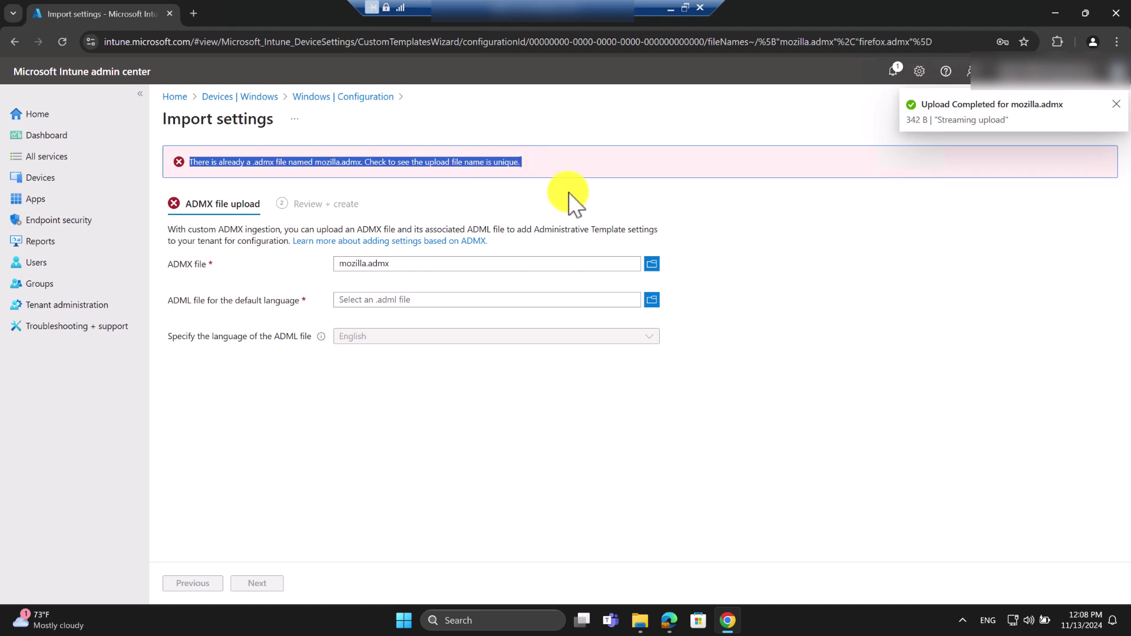
Upload mozilla.adml from the en-US folder as the ADML file for the default language.
left_click(654, 300)
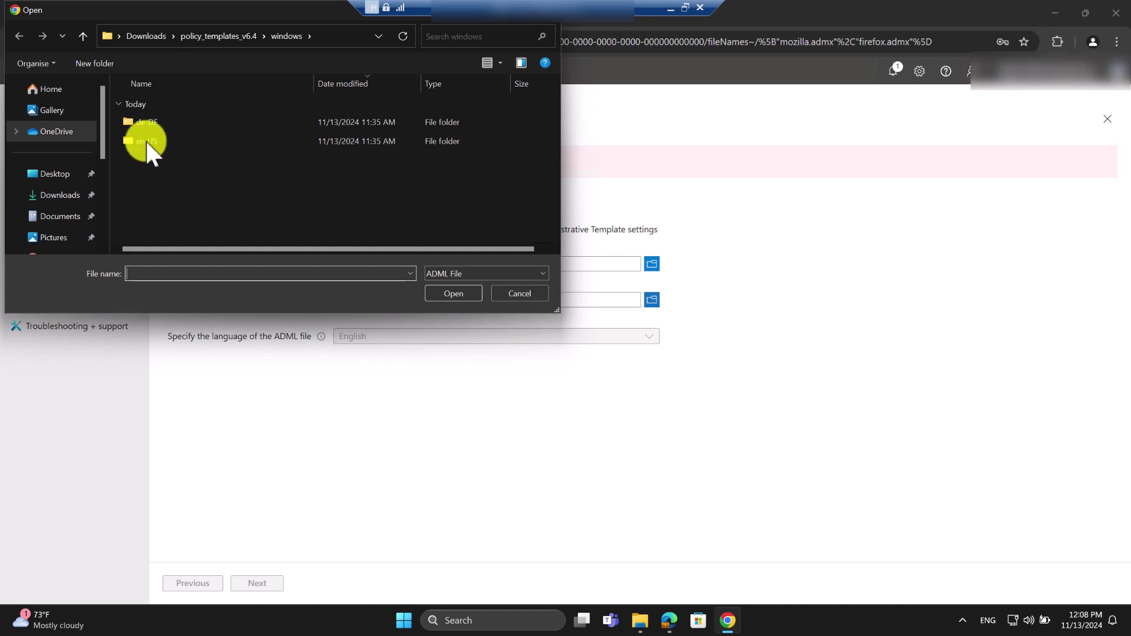
left_click(147, 141)
double_click(147, 142)
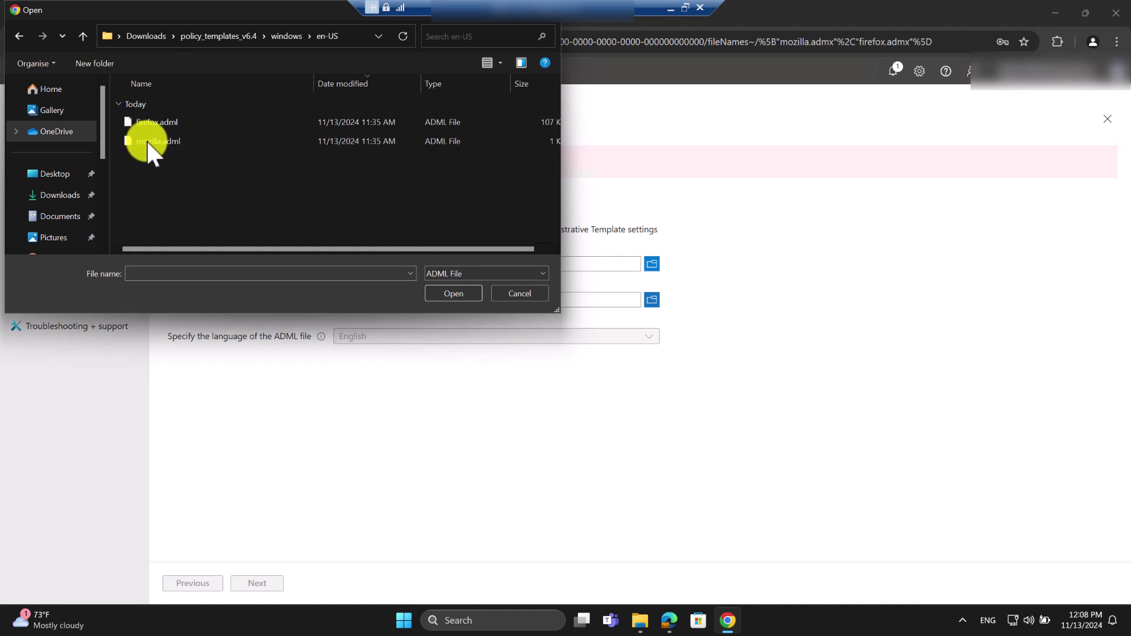
left_click(160, 140)
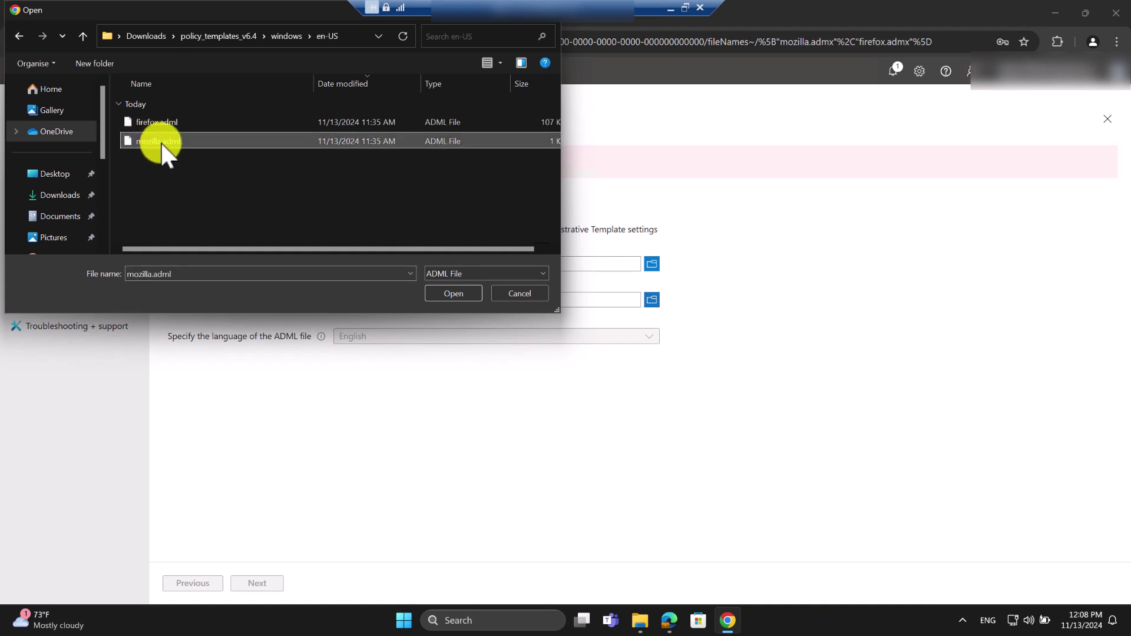
left_click(453, 293)
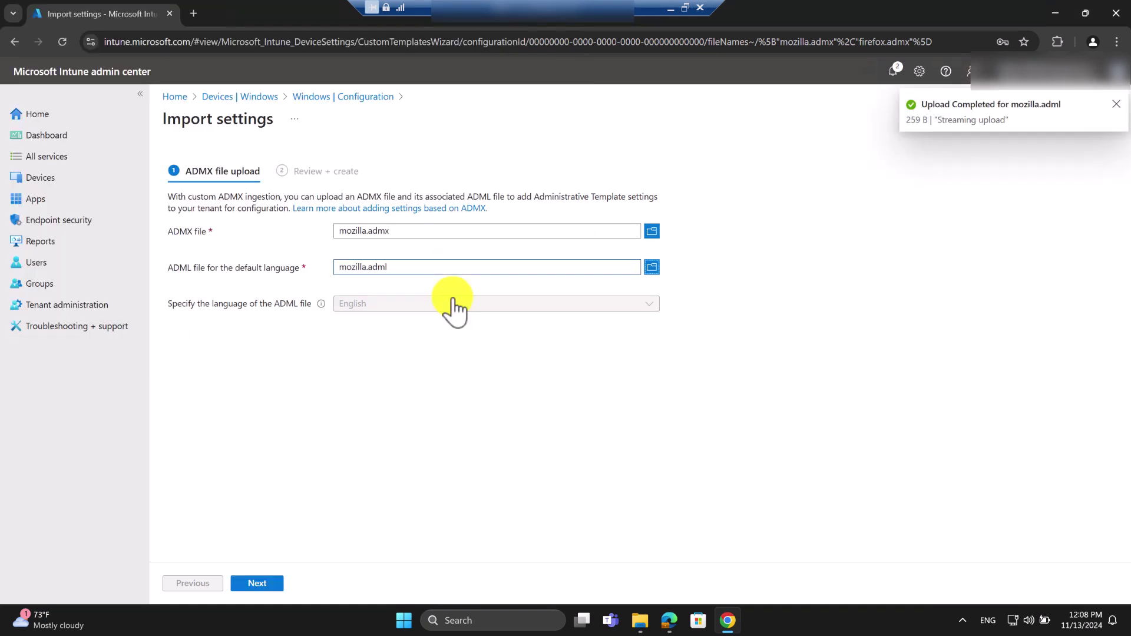
Leave the ADMX import wizard and open the list of Windows configuration policies.
left_click(257, 581)
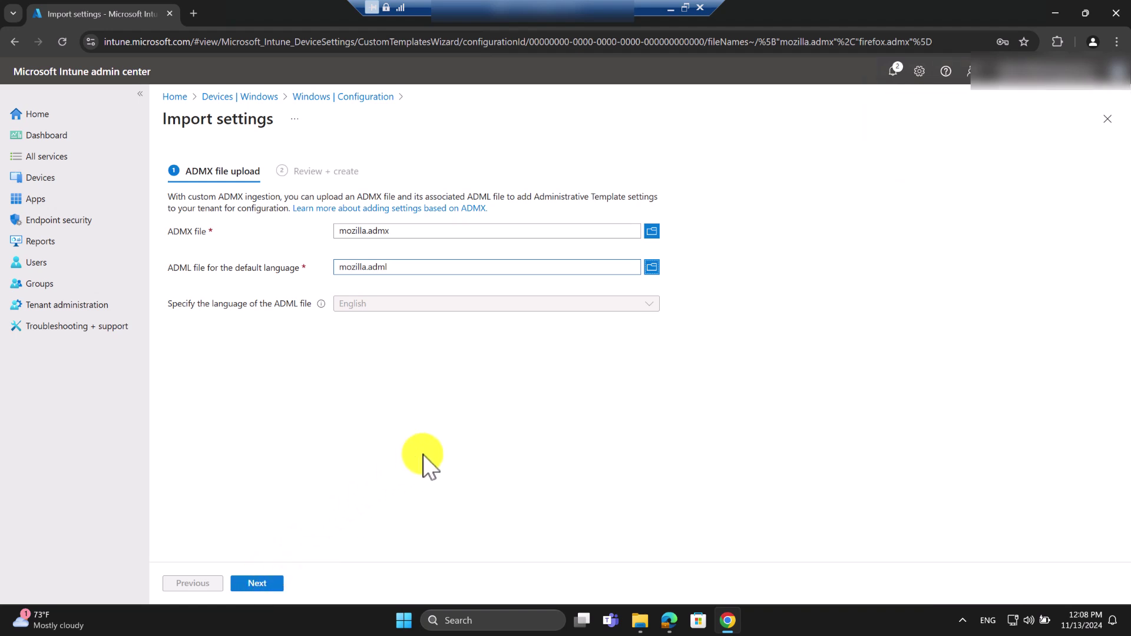
left_click(435, 443)
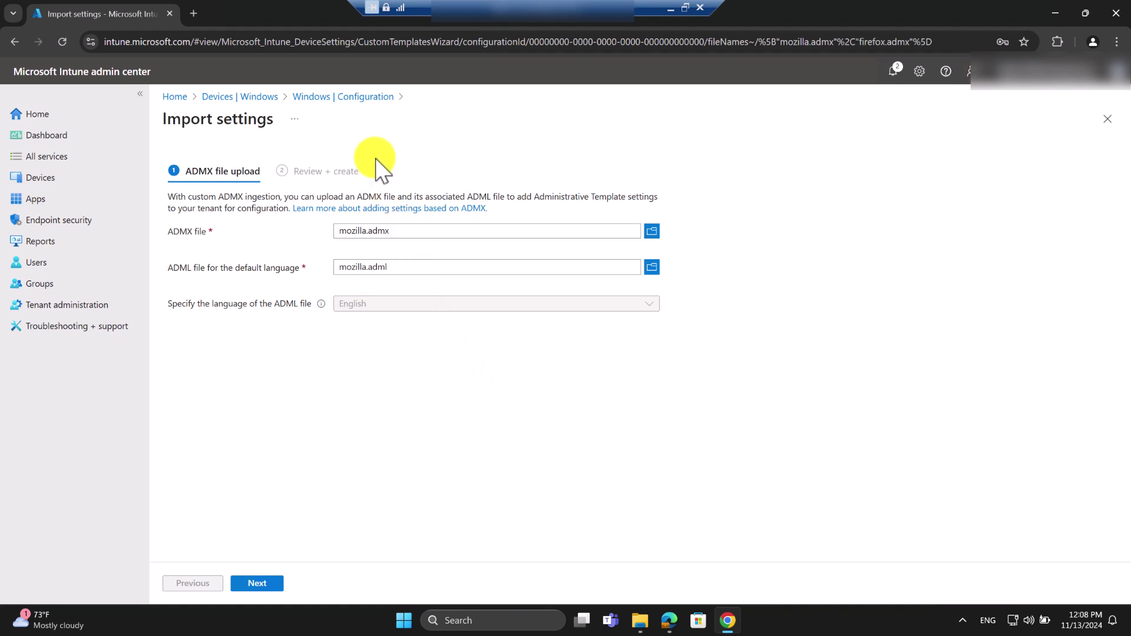
left_click(350, 97)
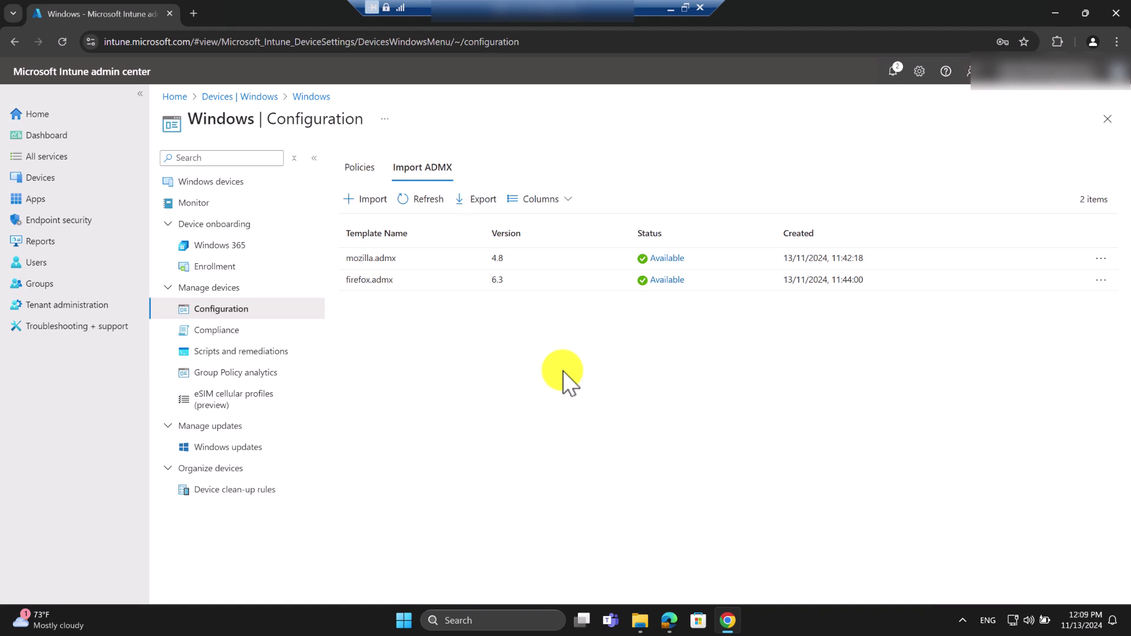
left_click(357, 169)
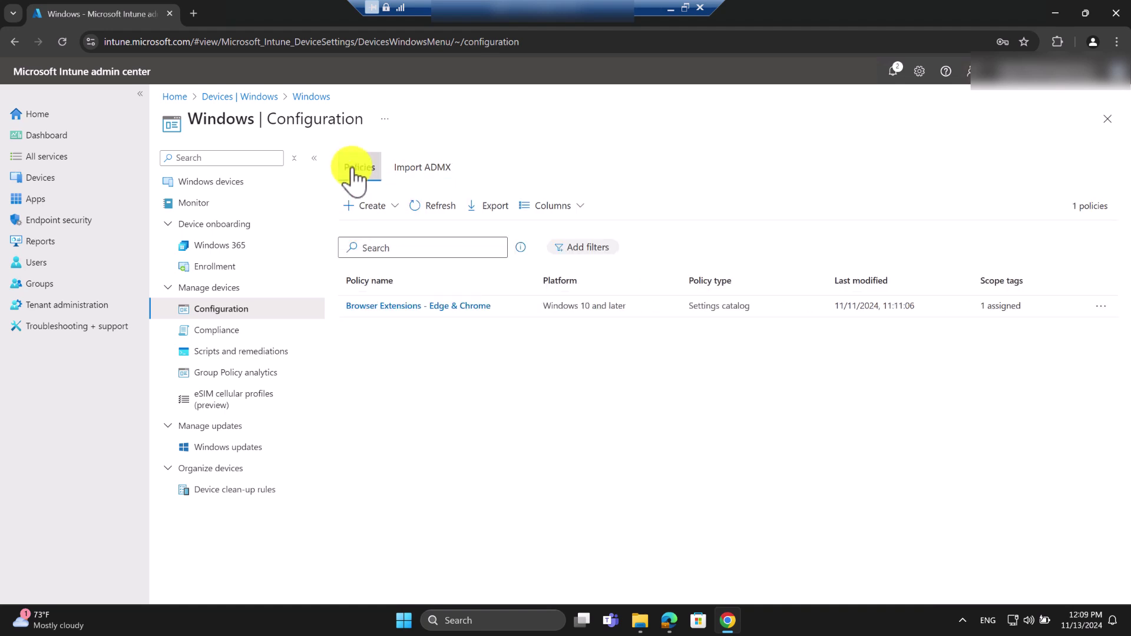
Create a new policy for Windows 10 and later from the Imported Administrative templates (Preview) template.
left_click(386, 211)
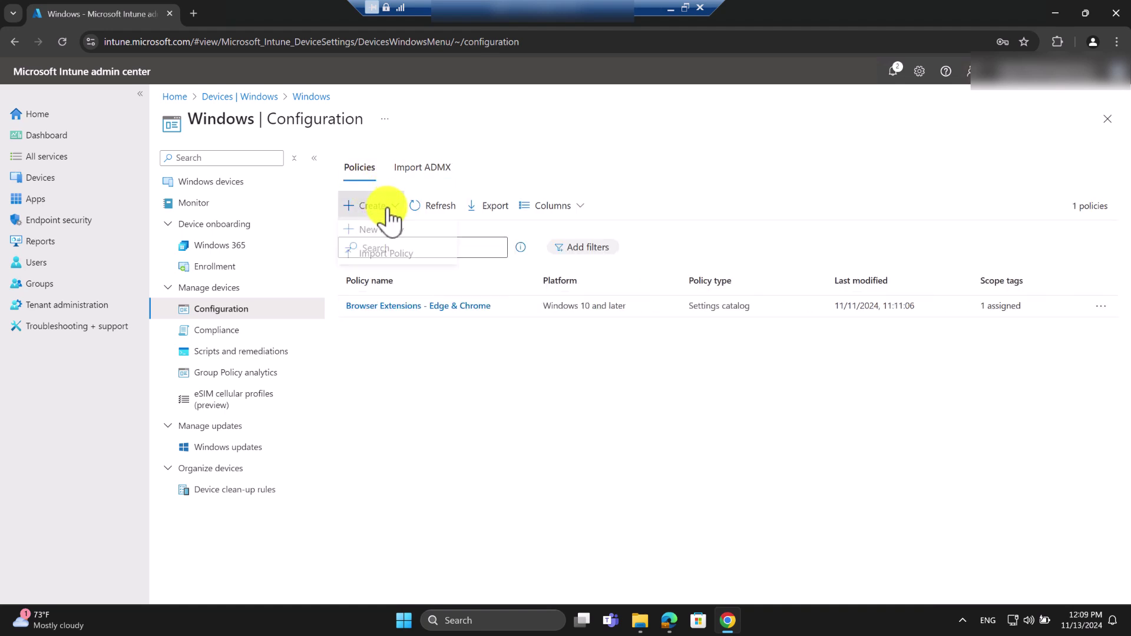
left_click(384, 234)
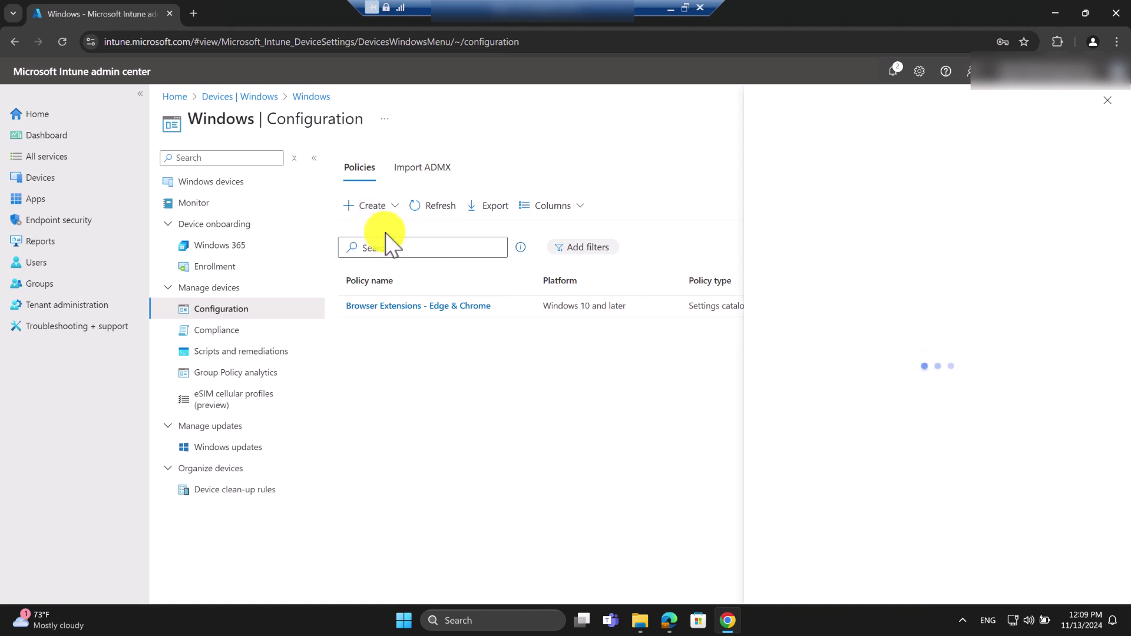
left_click(782, 163)
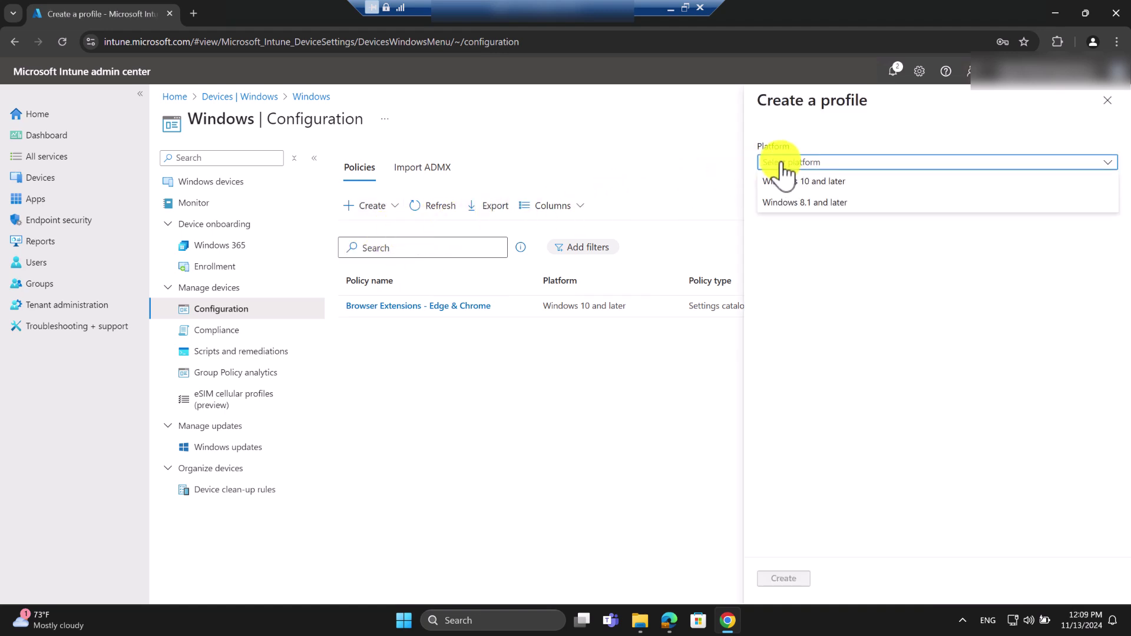
left_click(779, 181)
left_click(817, 202)
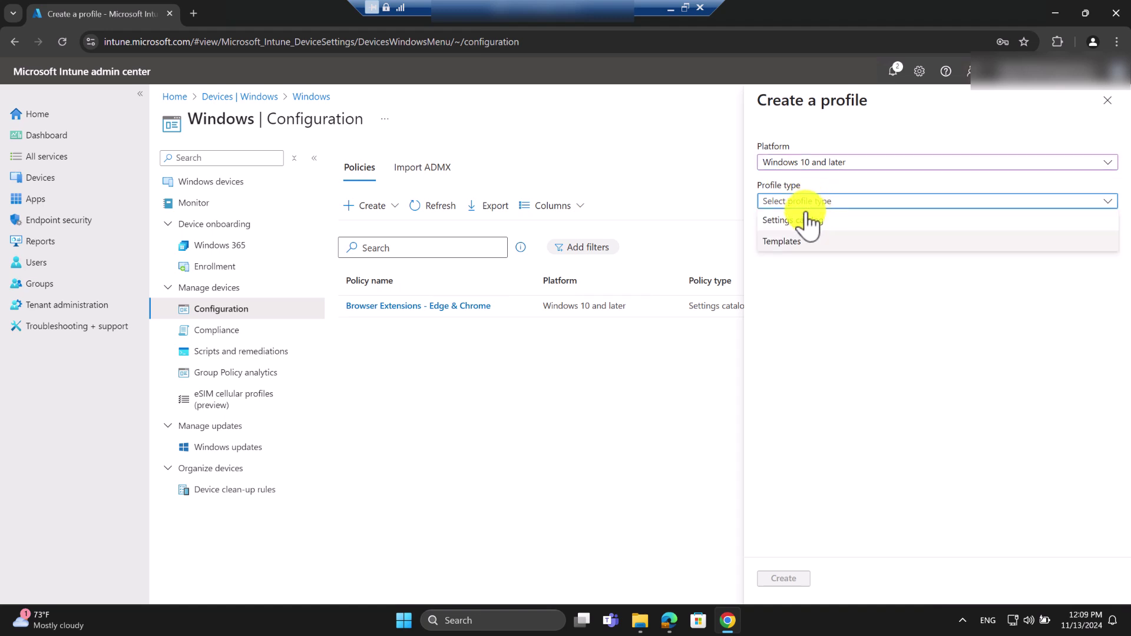
left_click(789, 242)
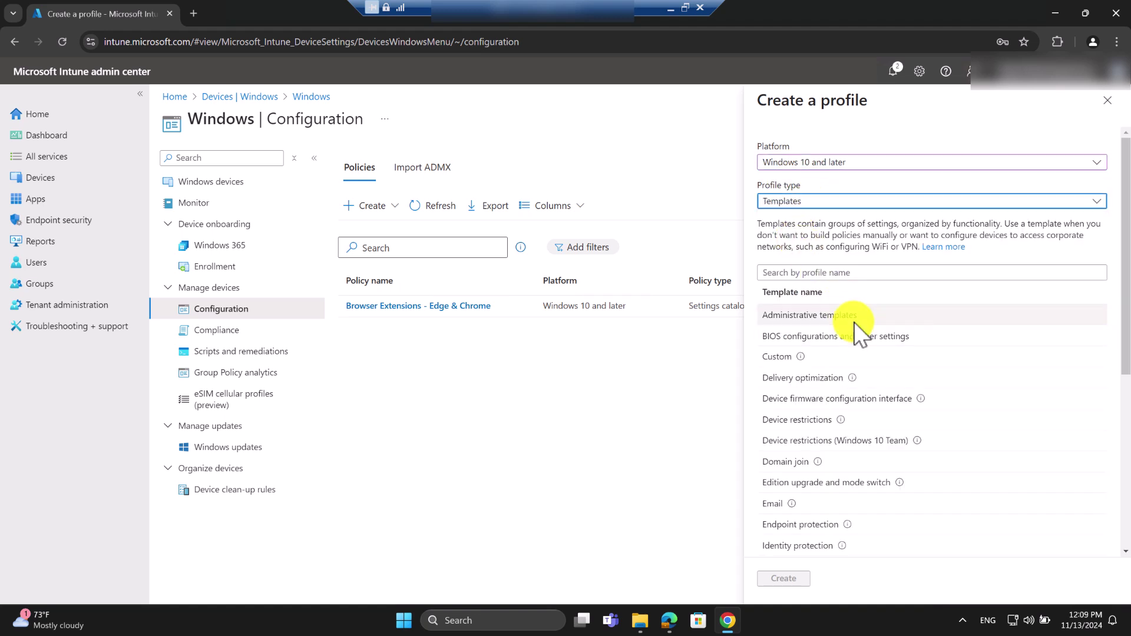
scroll(857, 328, "down", 1)
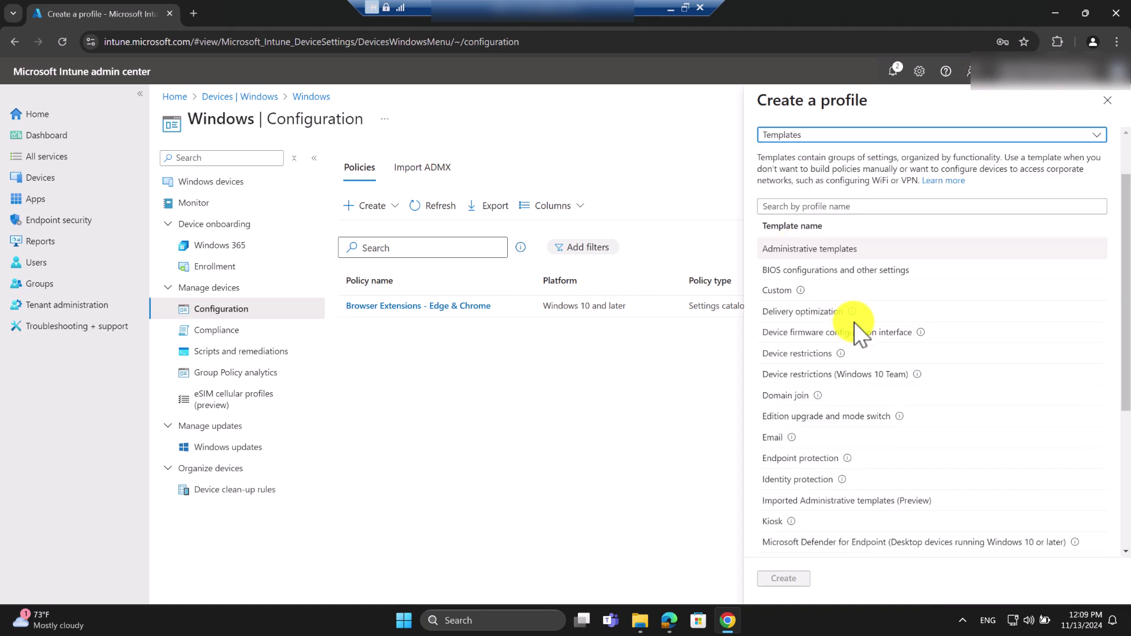
left_click(789, 505)
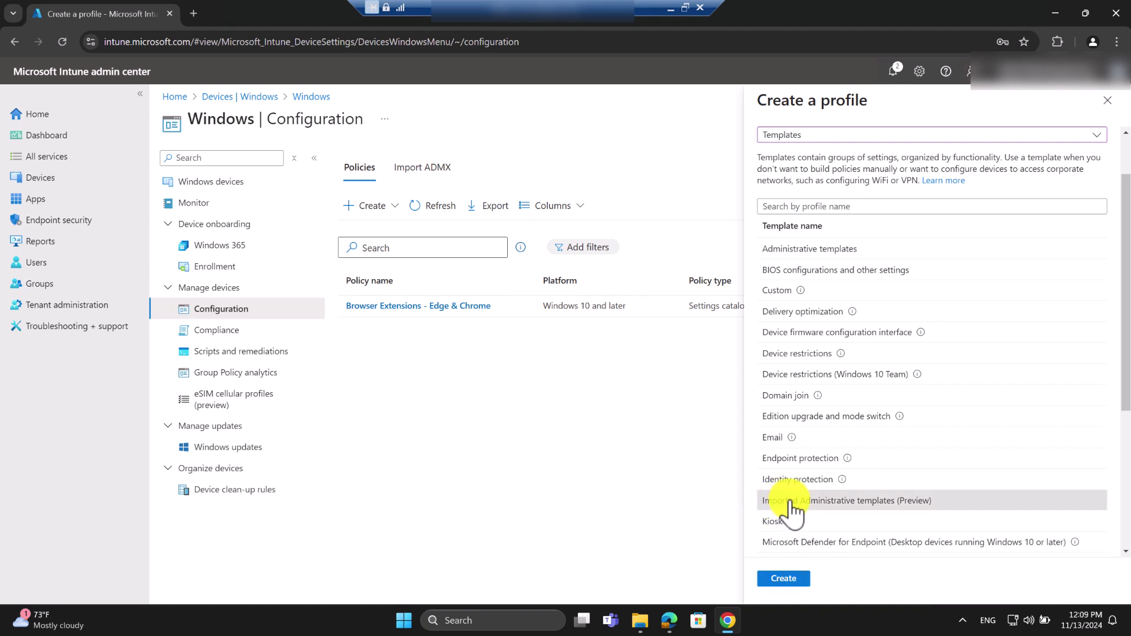
left_click(783, 579)
Name the profile "Firefox Settings" and continue to its configuration settings.
left_click(392, 198)
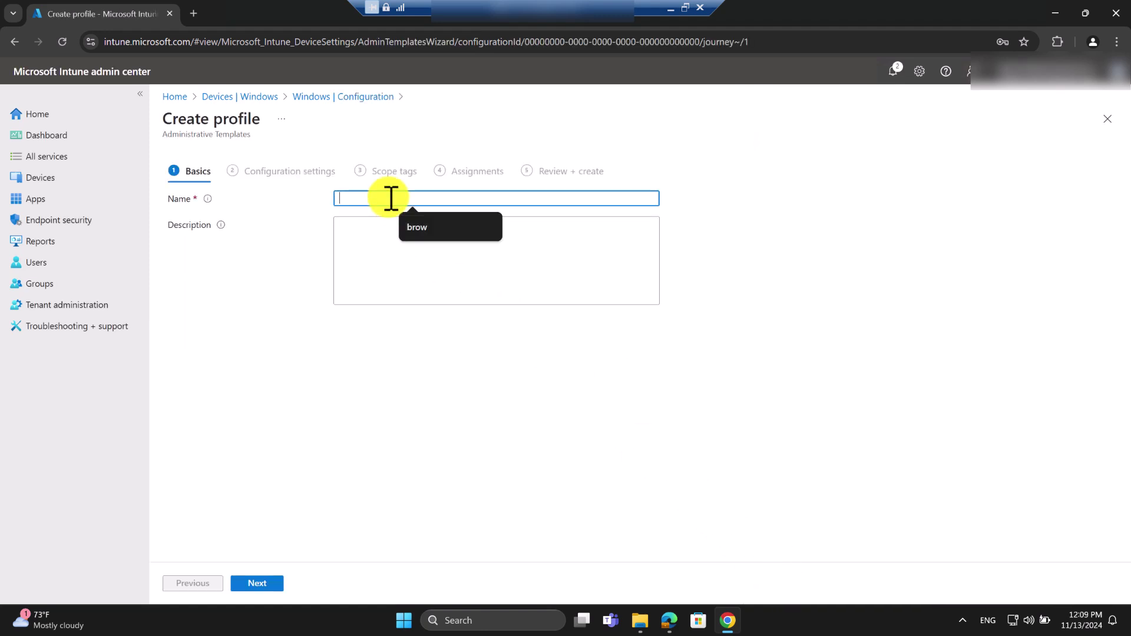
type("Firefox Settings")
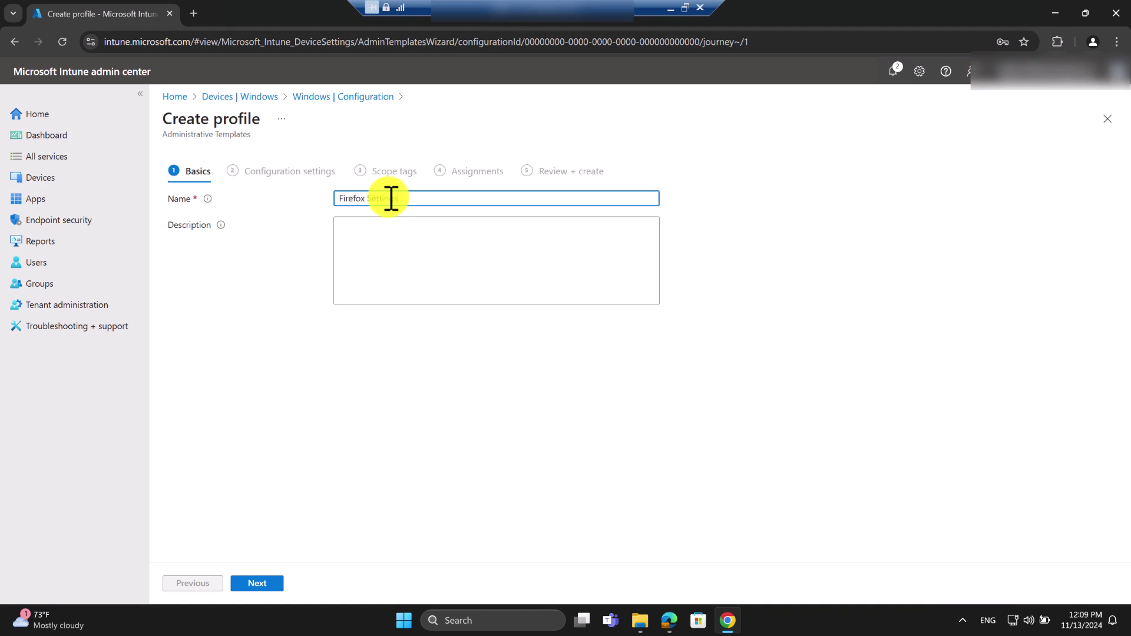
left_click(366, 273)
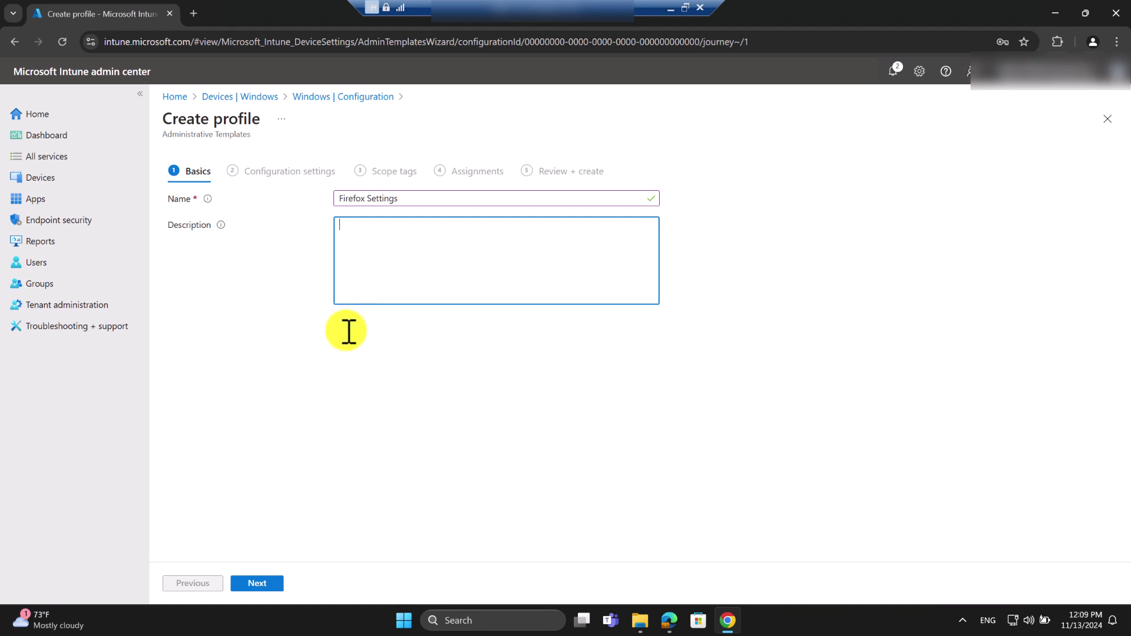
left_click(263, 584)
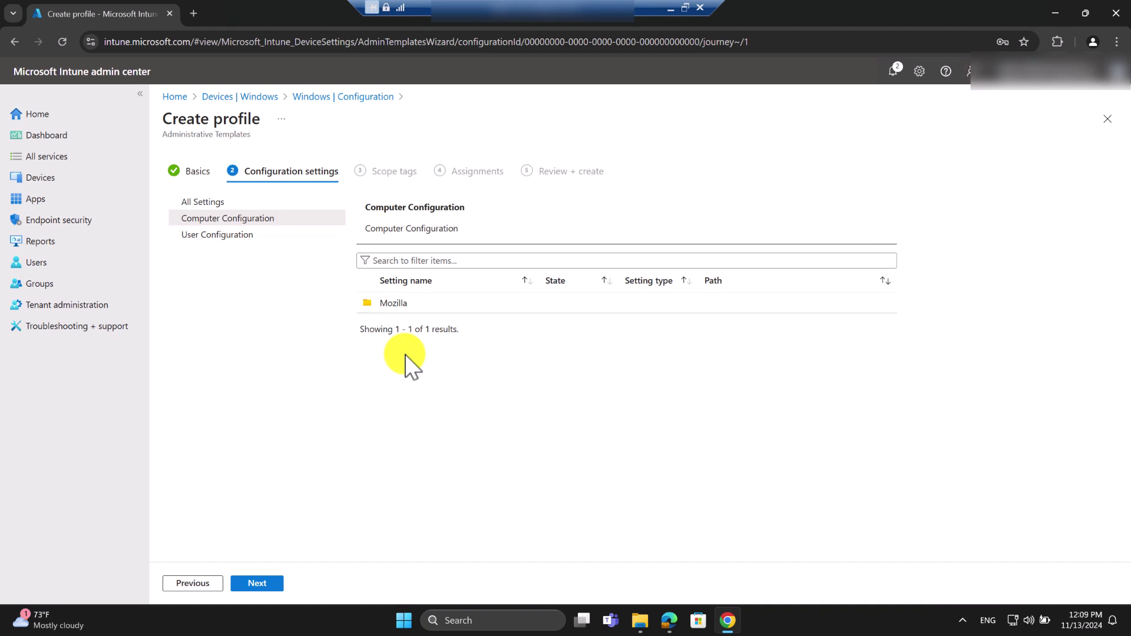
Compare the policy folders available under User Configuration and Computer Configuration.
left_click(239, 235)
left_click(239, 217)
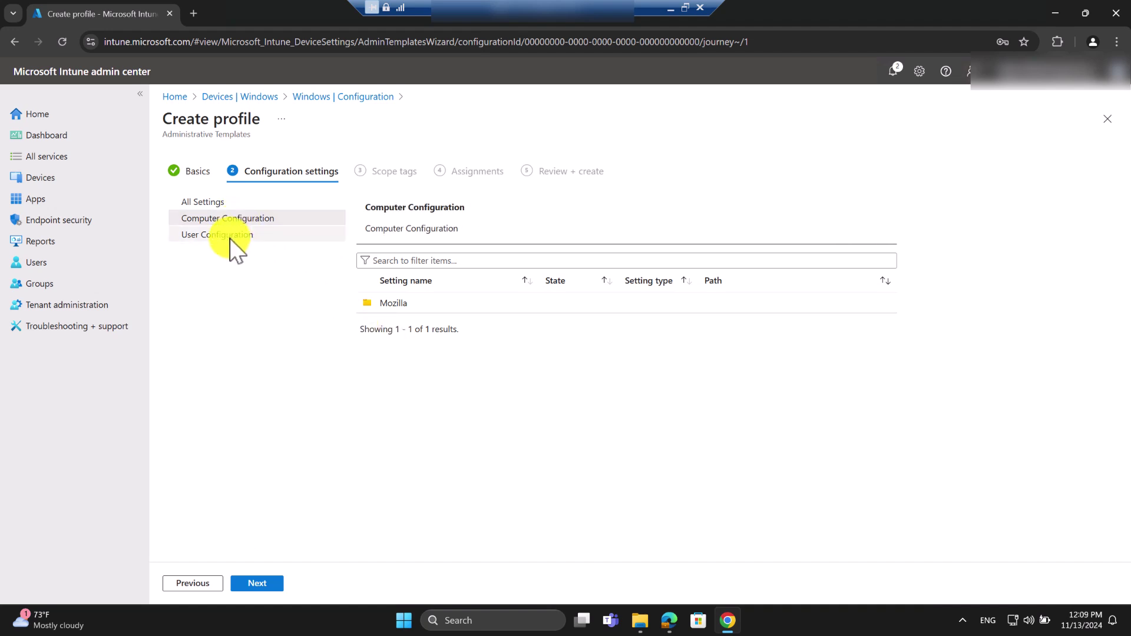
left_click(231, 235)
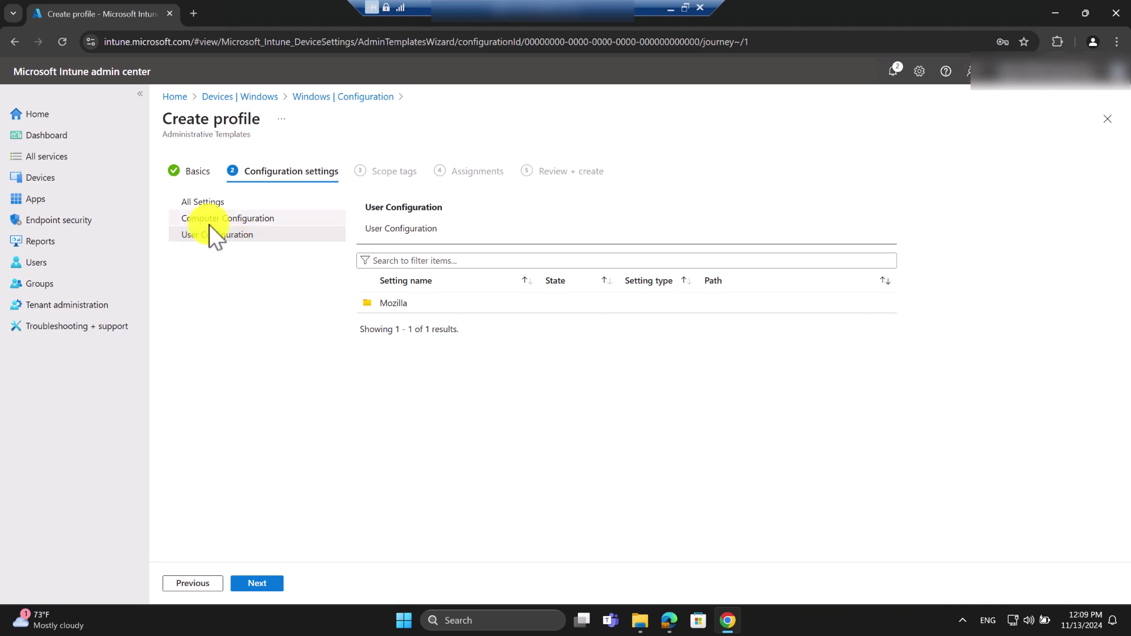
left_click(208, 219)
left_click(214, 238)
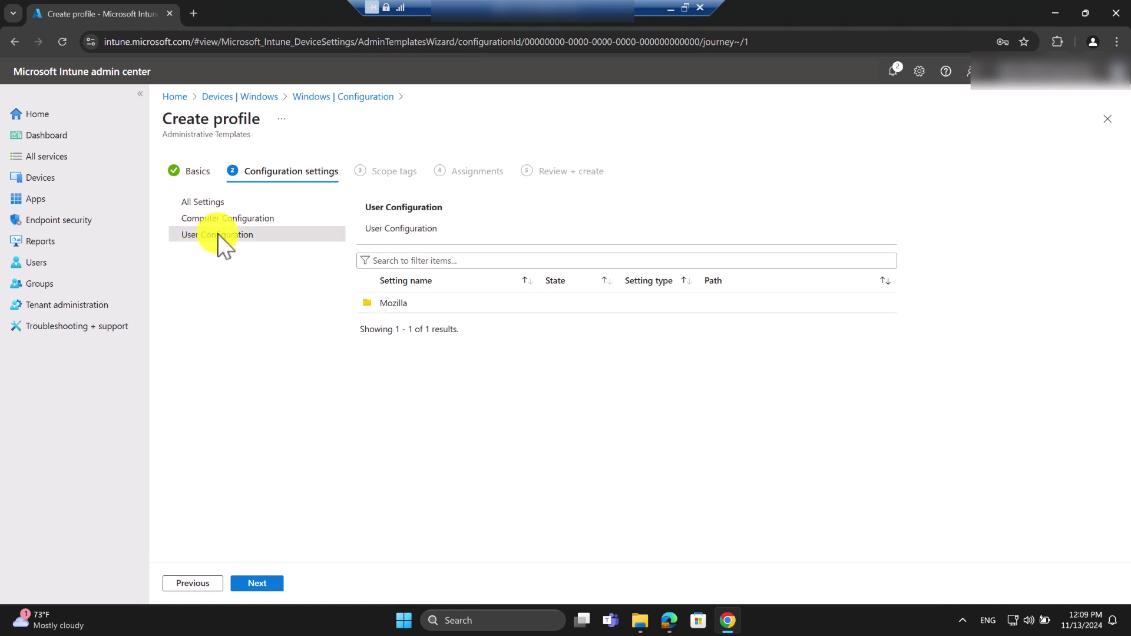
left_click(235, 218)
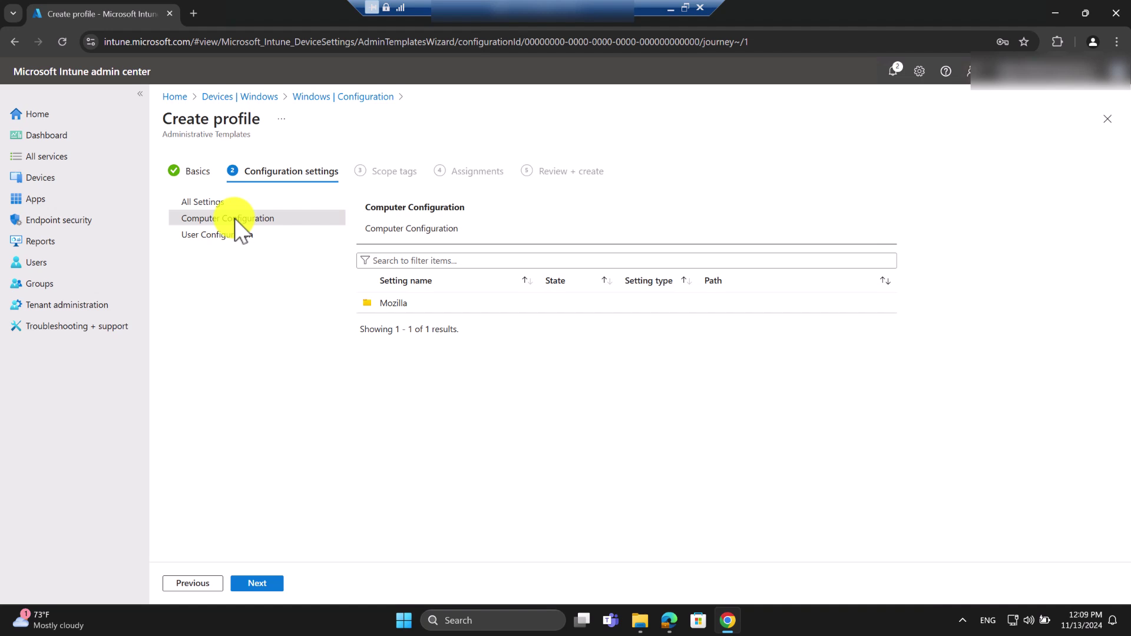
left_click(240, 234)
left_click(242, 220)
Browse the Mozilla Firefox policy categories under Computer Configuration and open the DNS Over HTTPS folder.
left_click(391, 303)
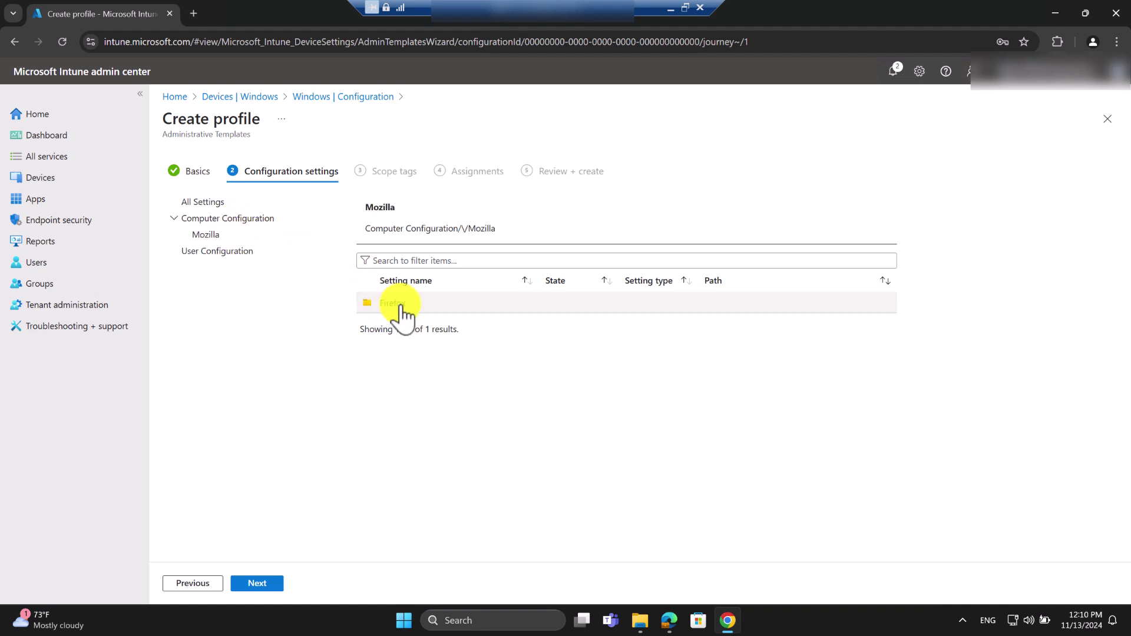
left_click(400, 306)
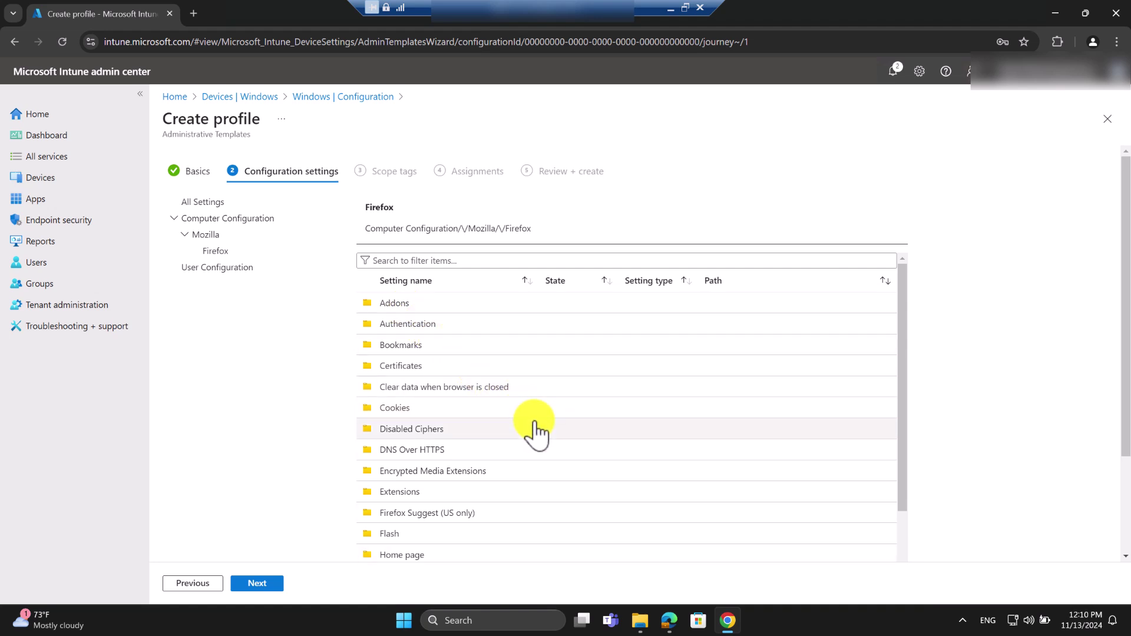
scroll(536, 430, "down", 3)
scroll(535, 430, "up", 3)
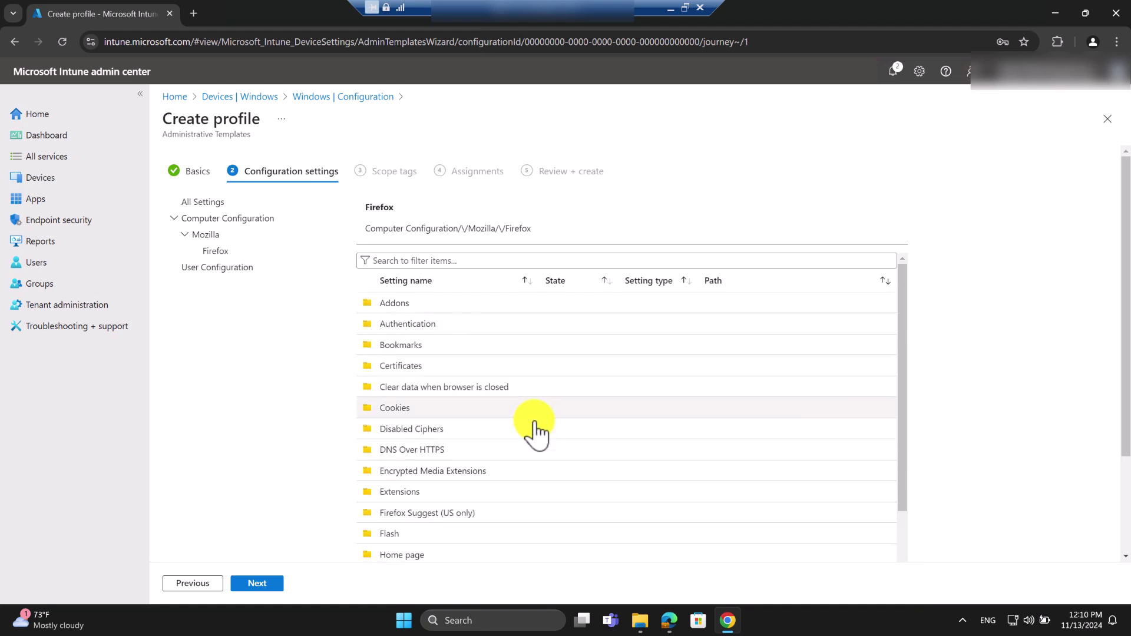
scroll(721, 416, "down", 3)
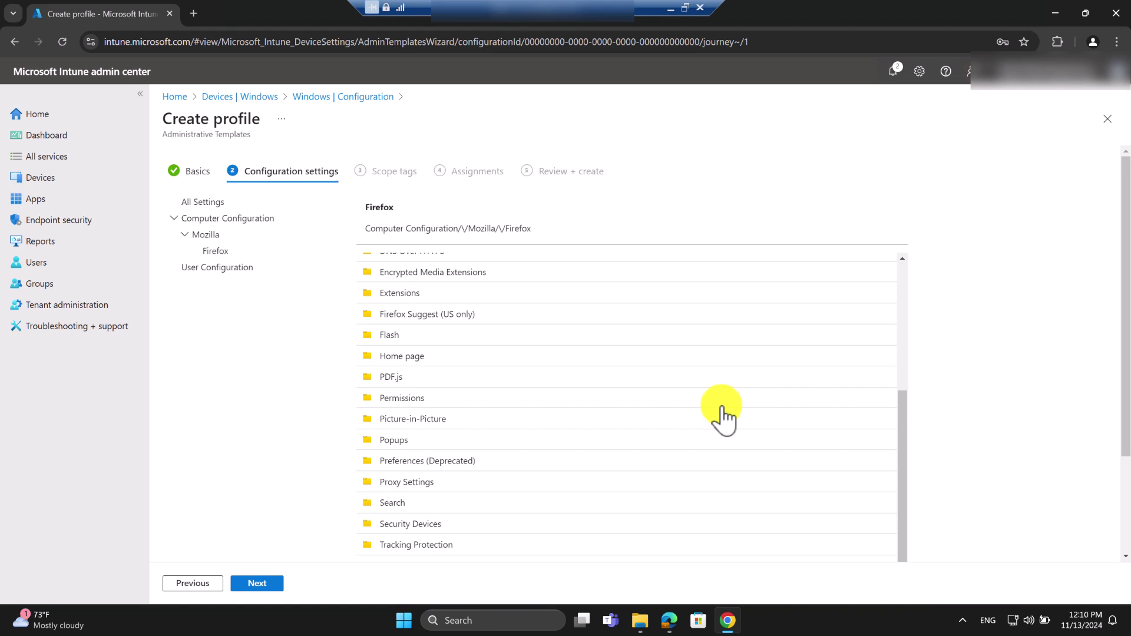
scroll(722, 416, "up", 3)
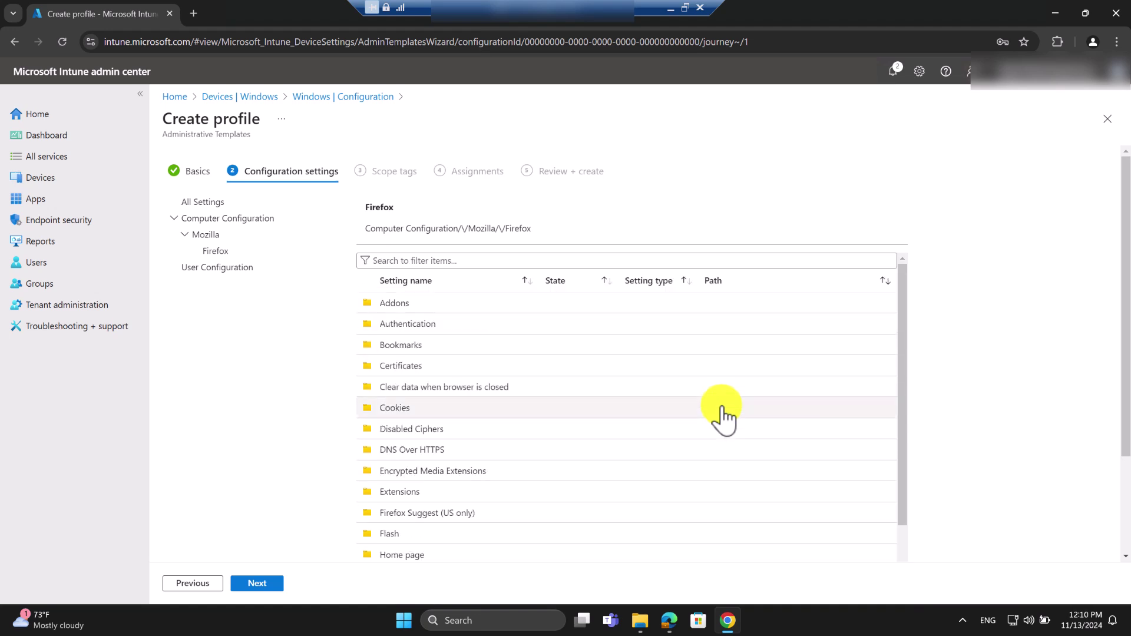
left_click(407, 454)
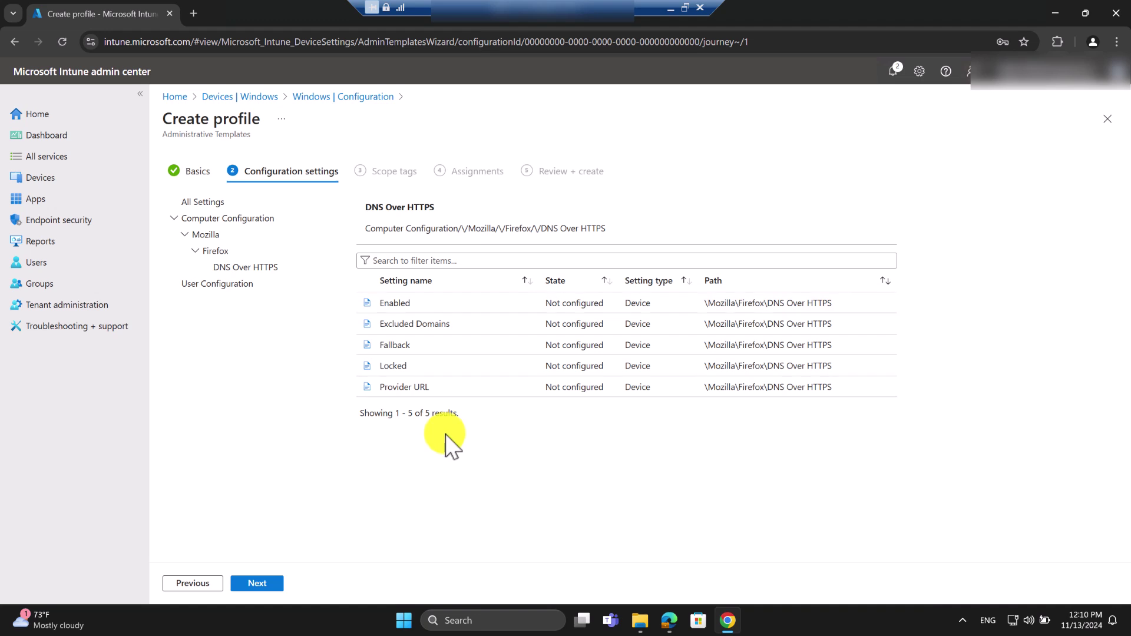
Read the description of the DNS Over HTTPS "Enabled" policy and set it to Disabled.
left_click(430, 313)
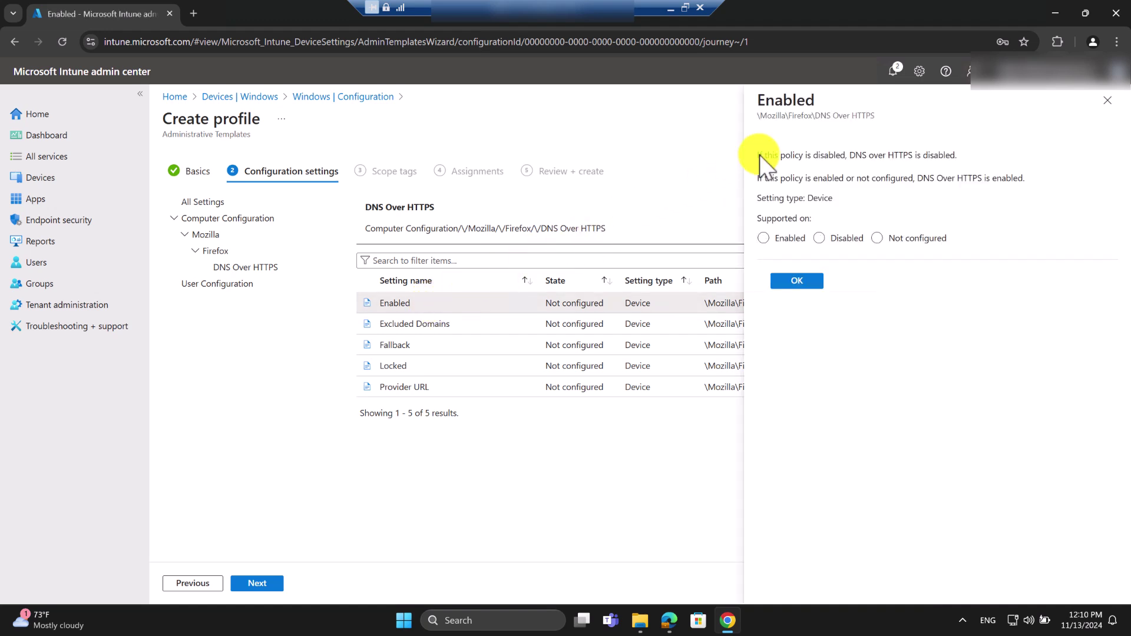
left_click_drag(759, 154, 992, 152)
left_click(966, 423)
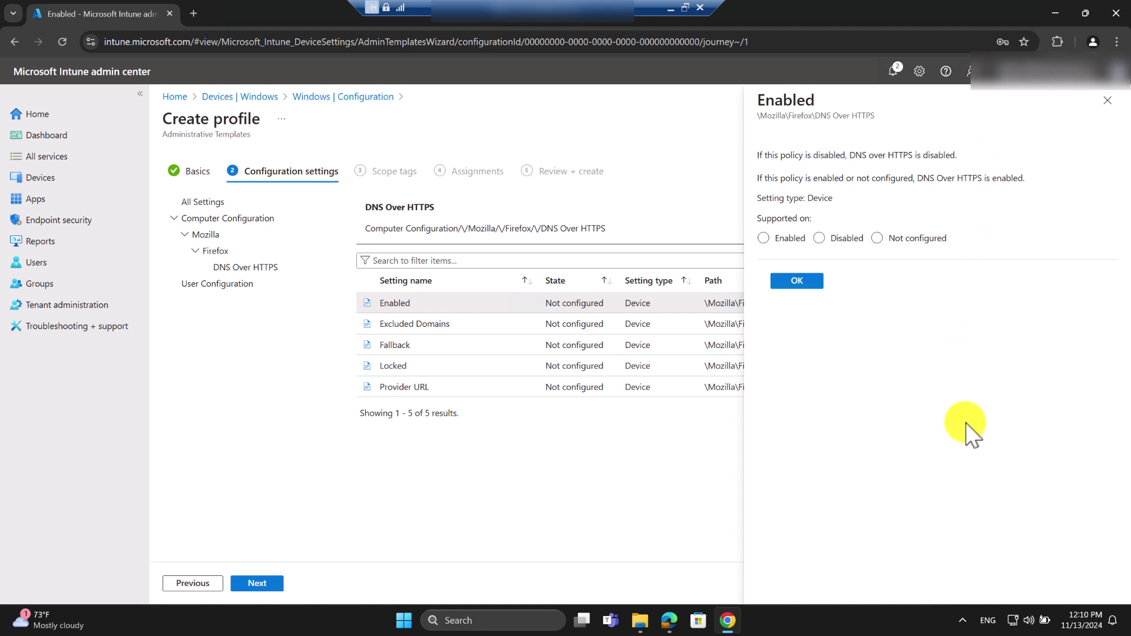
left_click(819, 242)
left_click(799, 281)
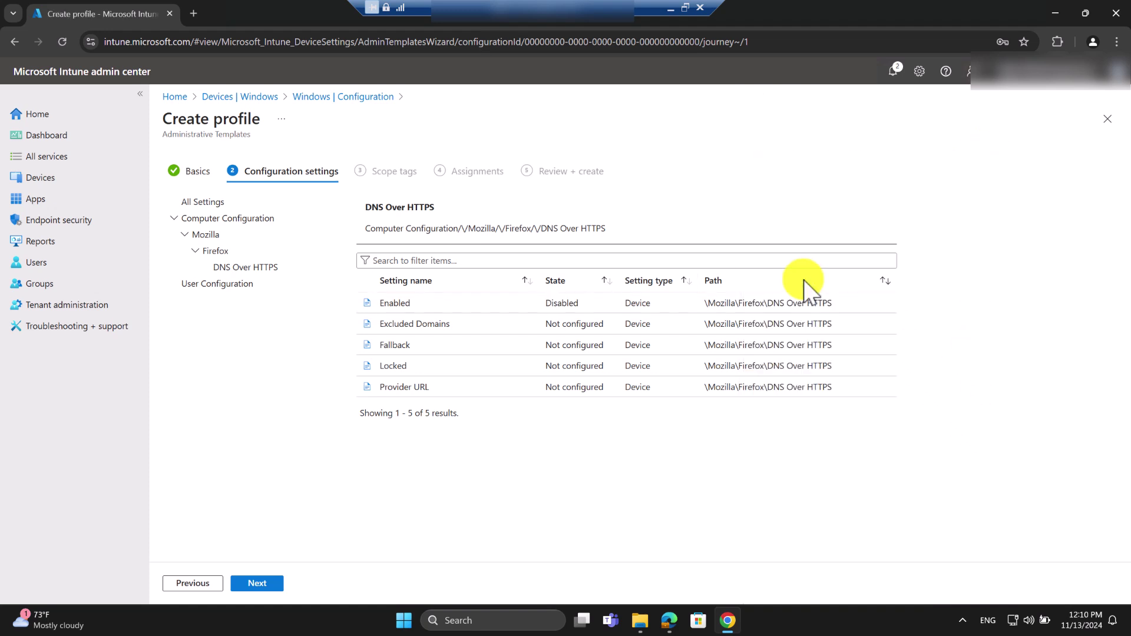
left_click(453, 260)
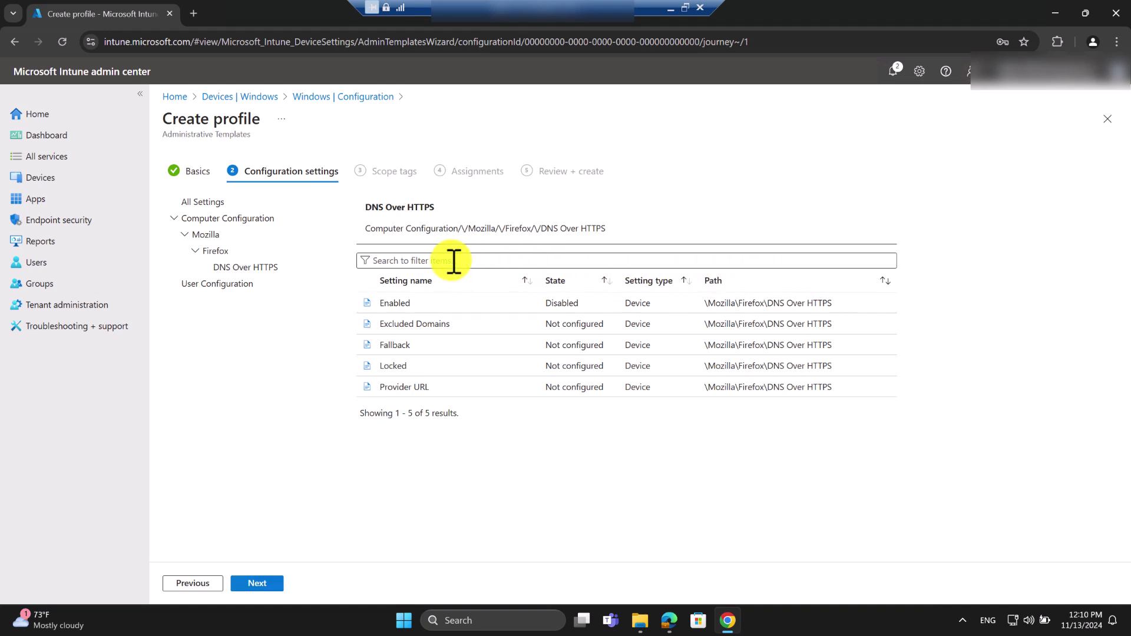
left_click(453, 261)
type("SSO")
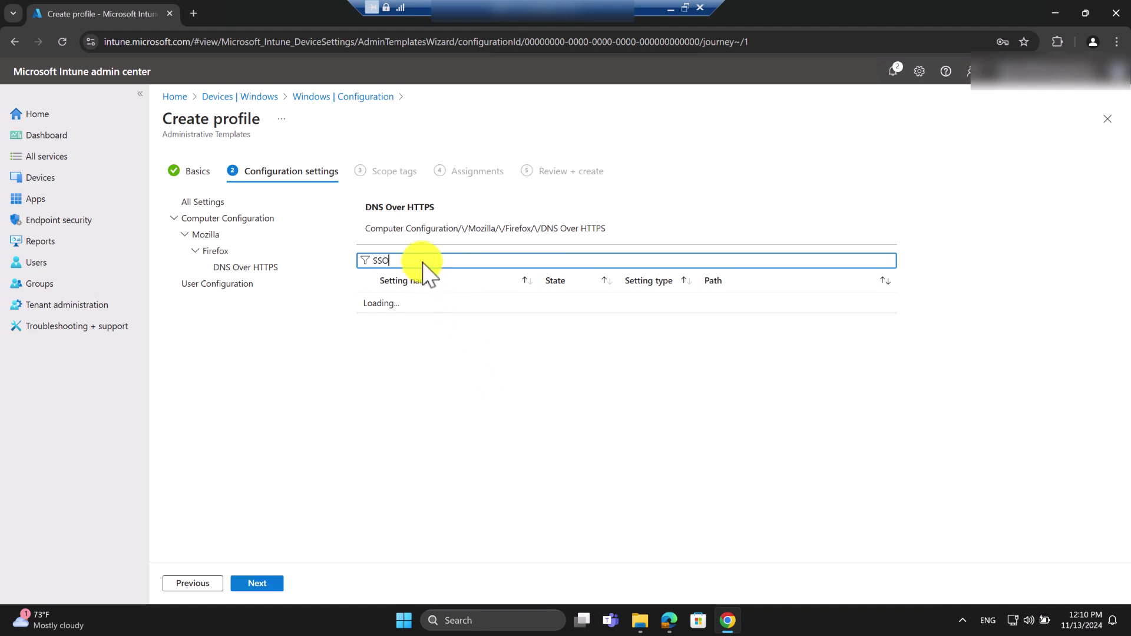
key("BackSpace")
key("BackSpace")
key("BackSpace")
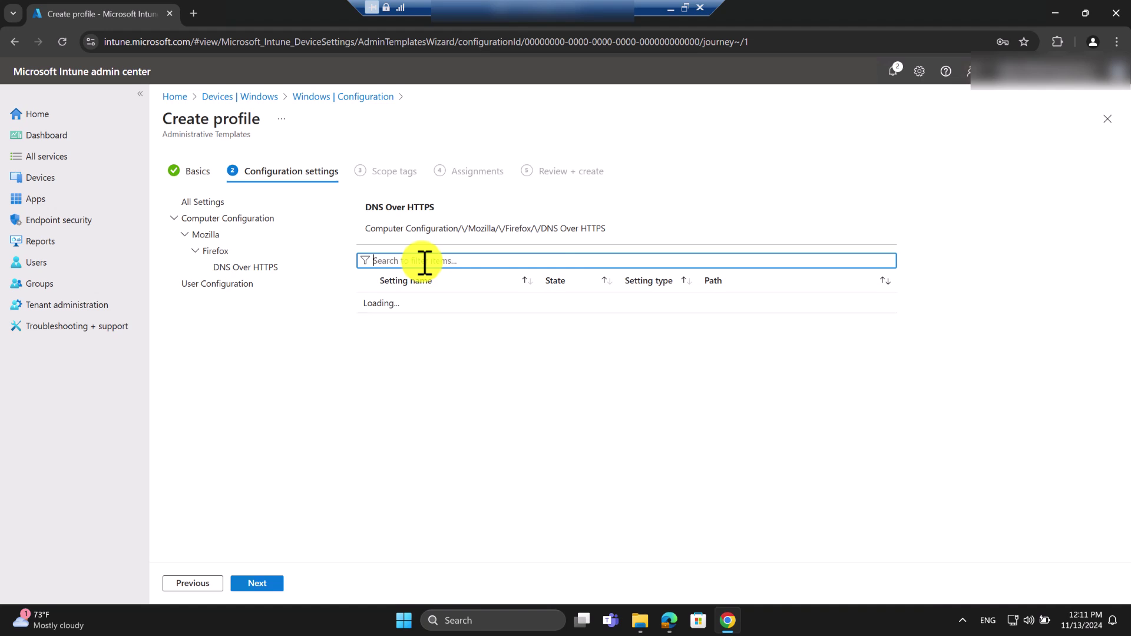
left_click(437, 478)
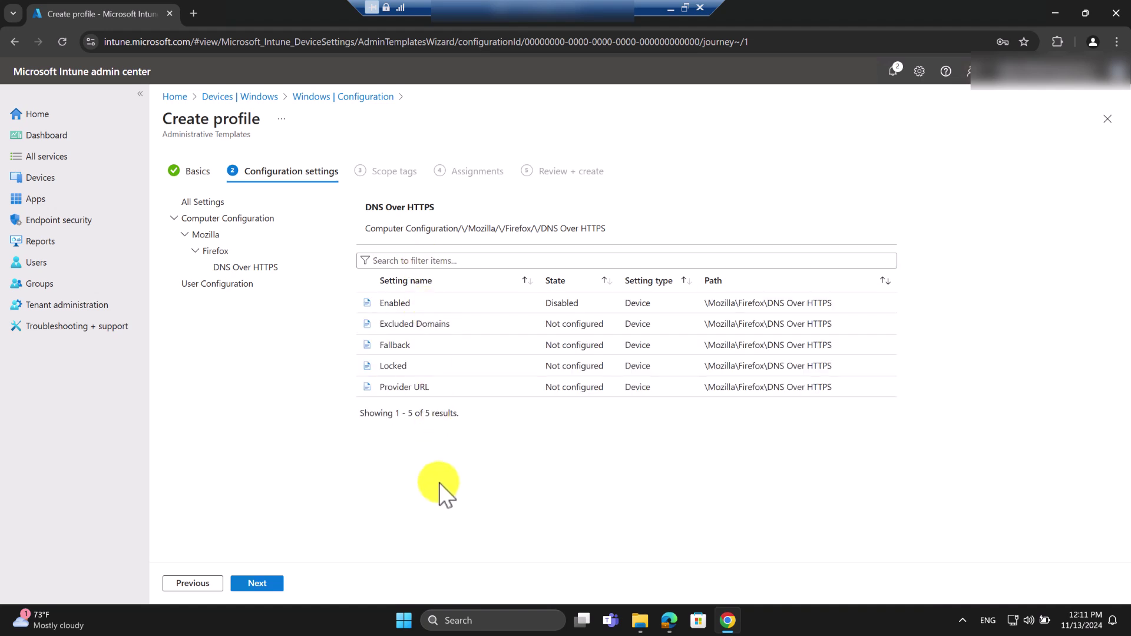
Return to the Firefox folder under Computer Configuration and filter its settings by "SSO".
left_click(215, 251)
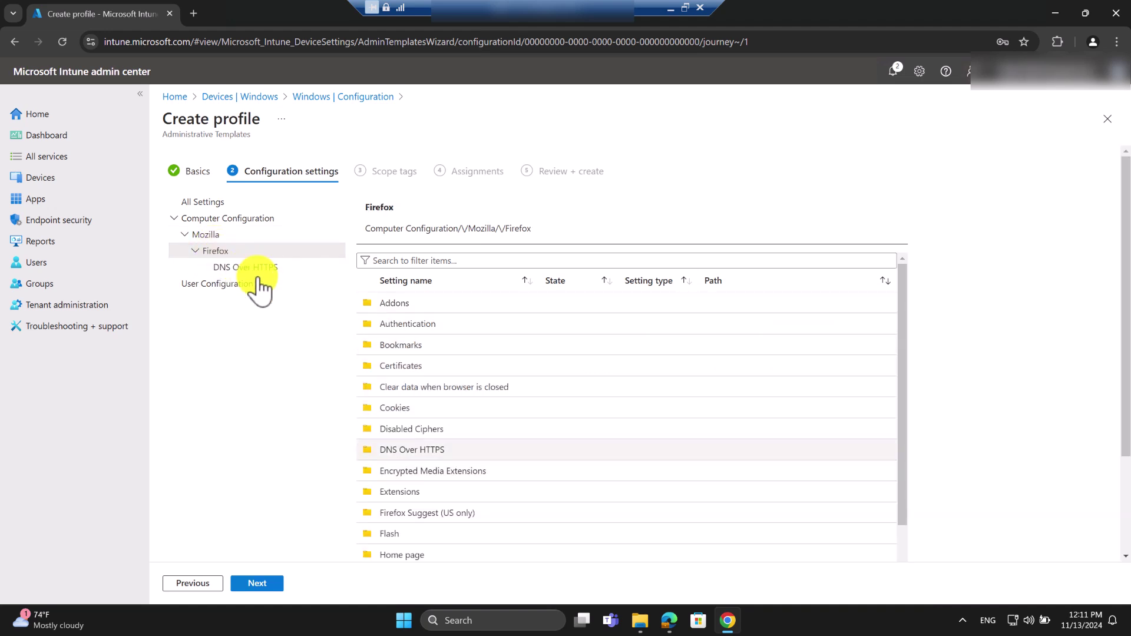
scroll(442, 417, "down", 5)
scroll(479, 434, "up", 4)
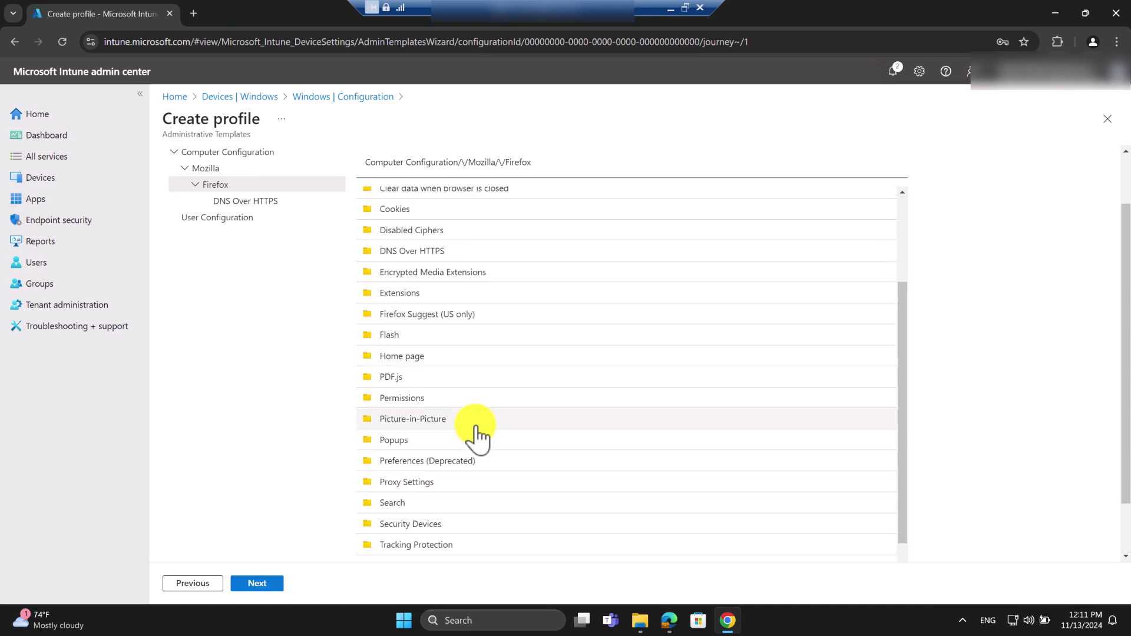
scroll(479, 435, "up", 2)
left_click(428, 260)
type("SSO")
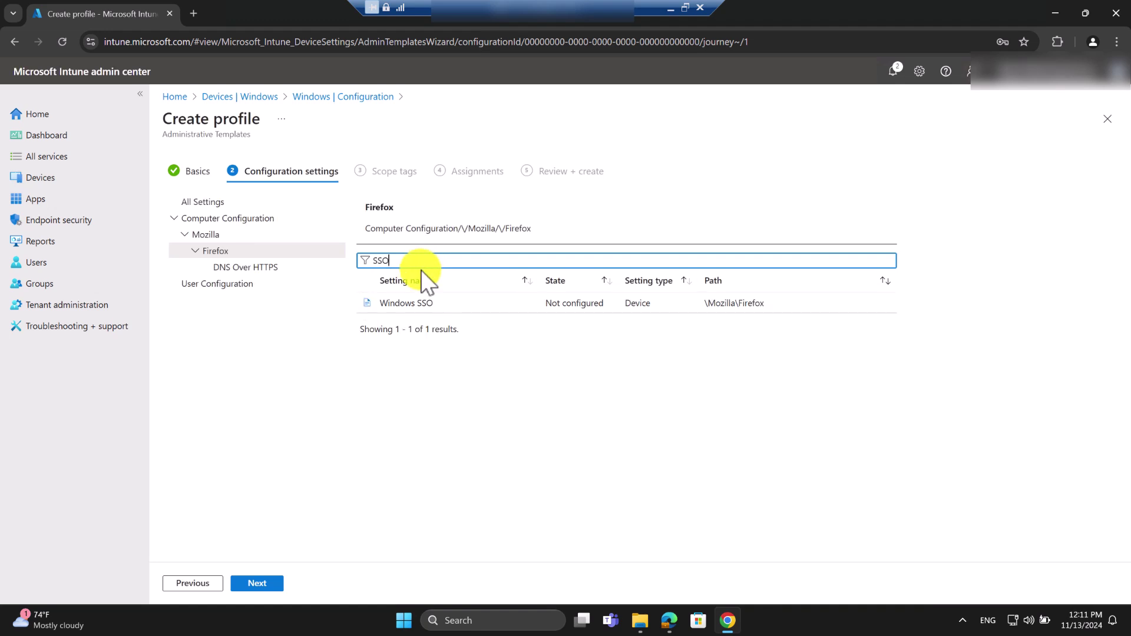
Read the description of the "Windows SSO" policy and set it to Enabled.
left_click(406, 305)
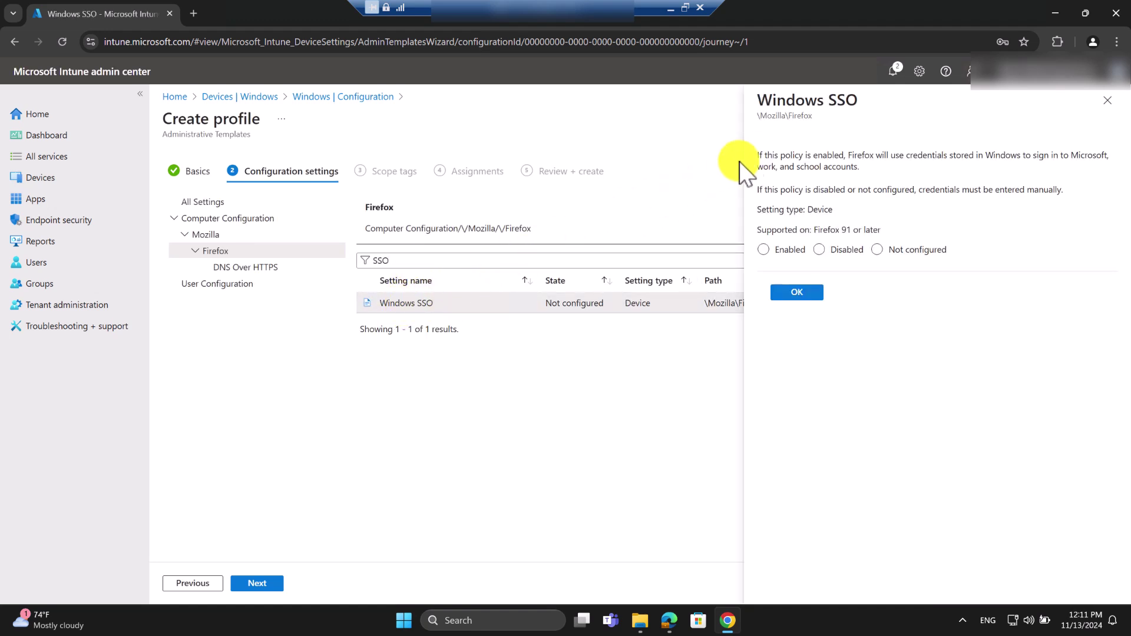
left_click_drag(757, 154, 861, 170)
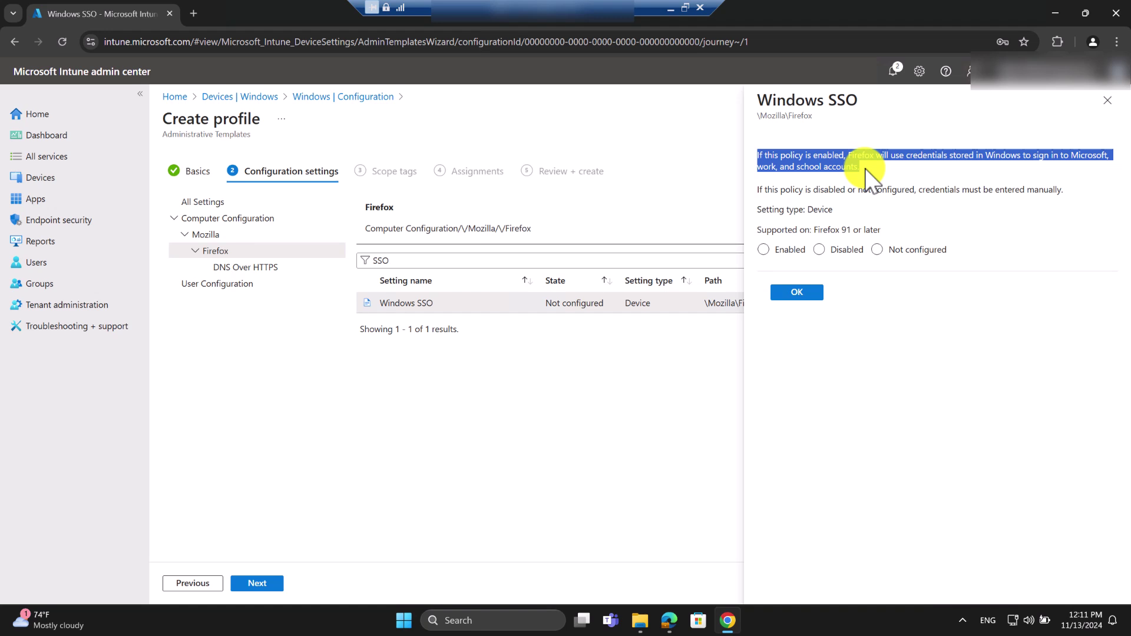
left_click(764, 249)
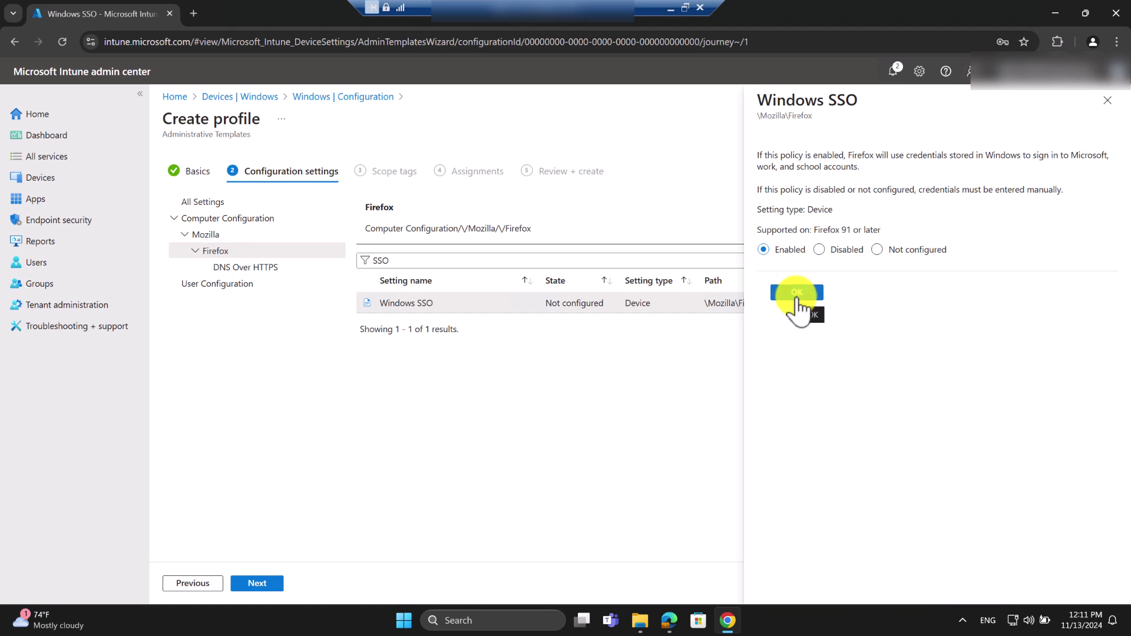
left_click(797, 295)
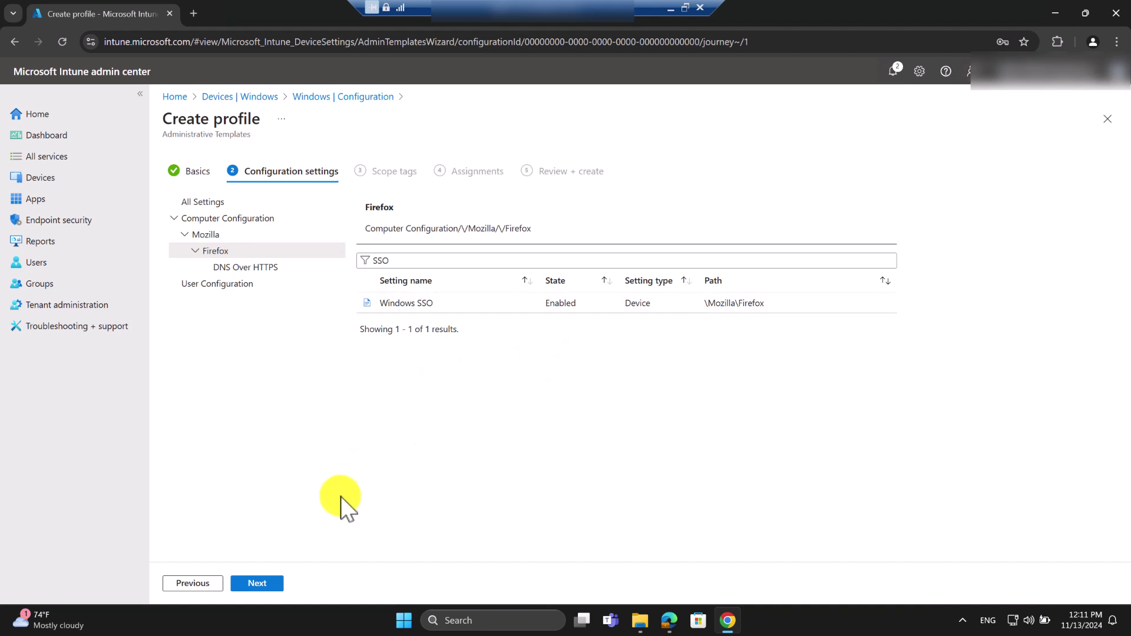
Leave the scope tags at their default, assign the profile to all devices, and continue to the review stage.
left_click(266, 584)
left_click(270, 586)
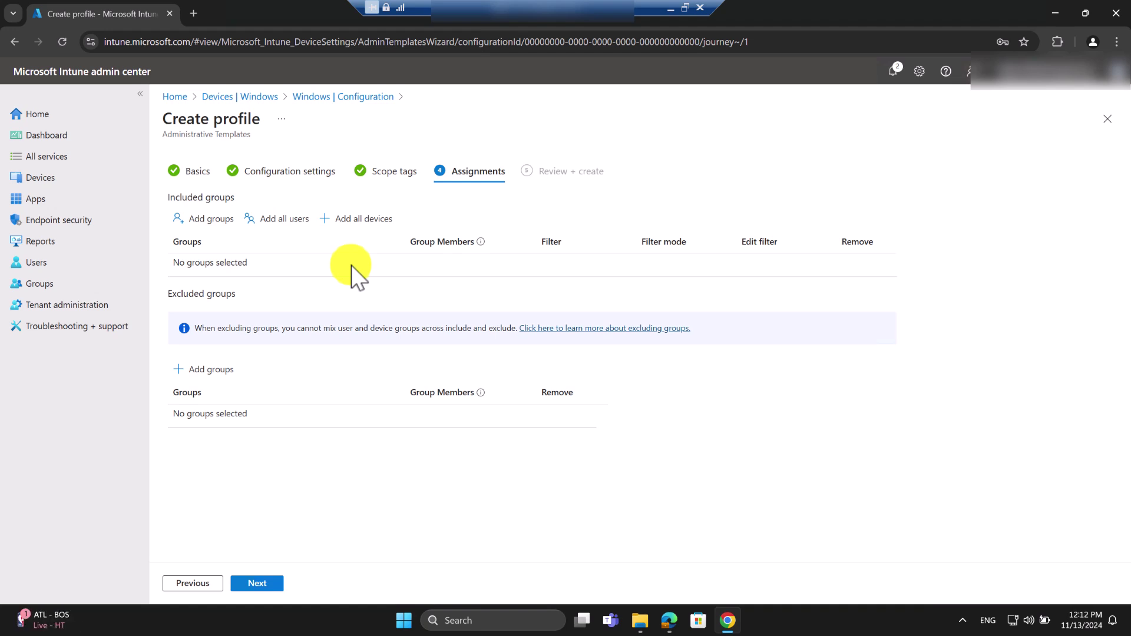
left_click(352, 237)
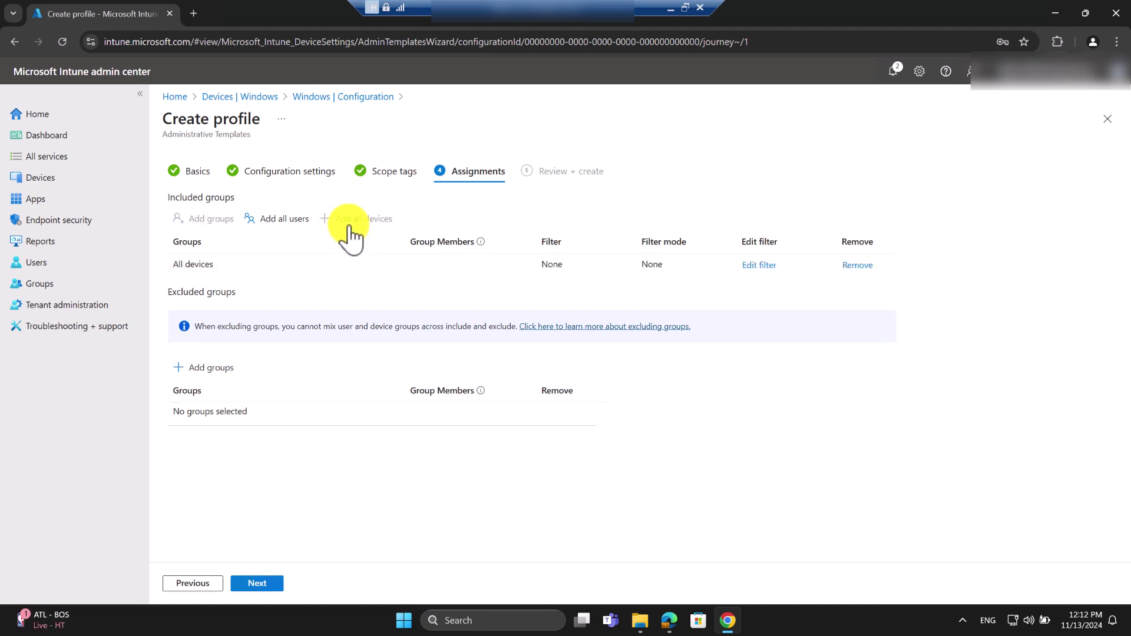
left_click(259, 583)
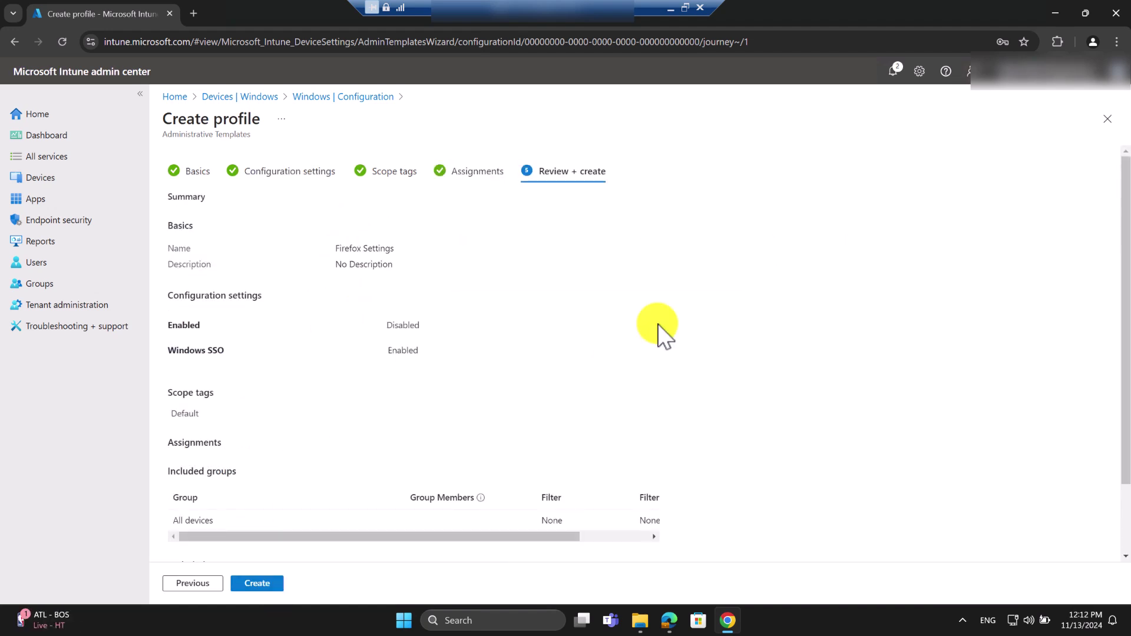
Review the "Enabled" and "Windows SSO" settings in the profile summary and create the Firefox Settings profile.
scroll(386, 289, "down", 2)
scroll(384, 285, "up", 2)
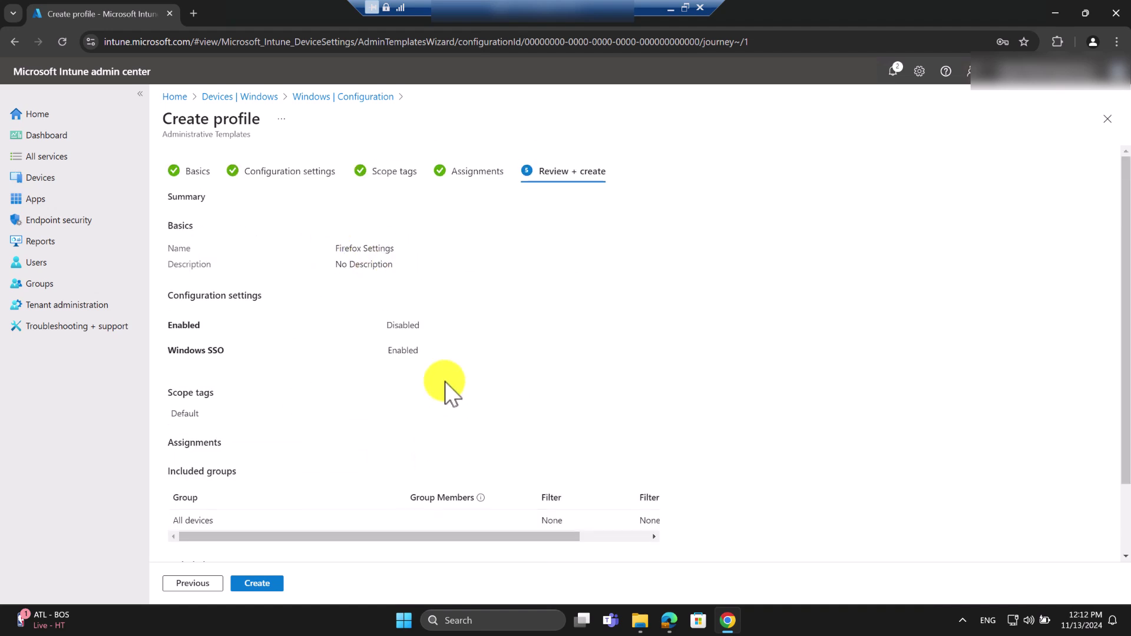
left_click_drag(306, 347, 447, 328)
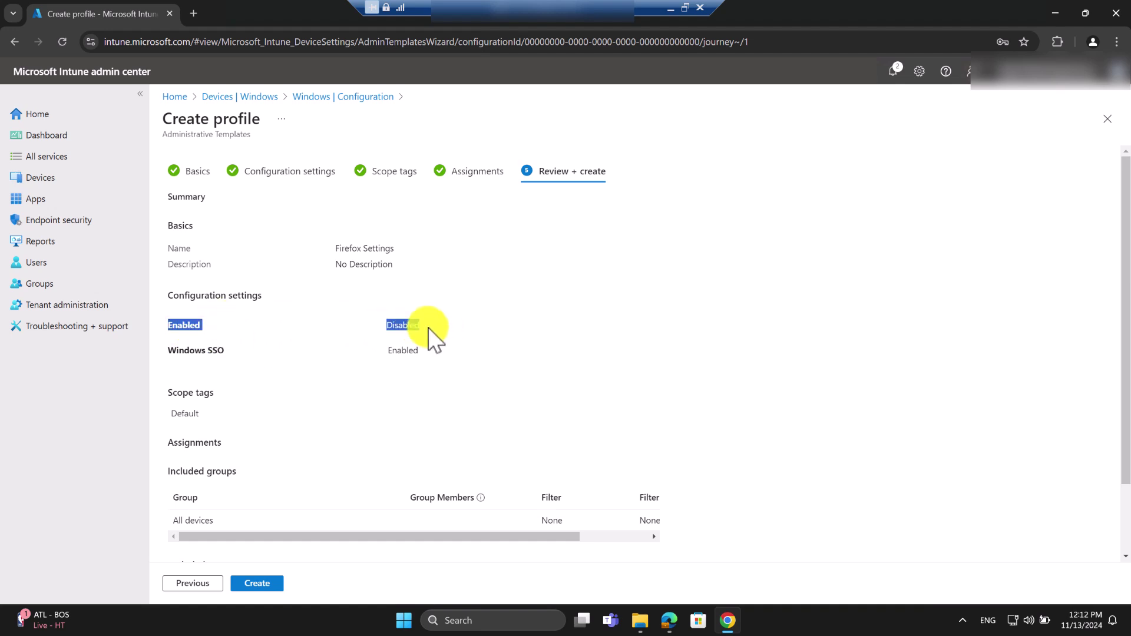
left_click_drag(167, 323, 434, 332)
left_click(196, 327)
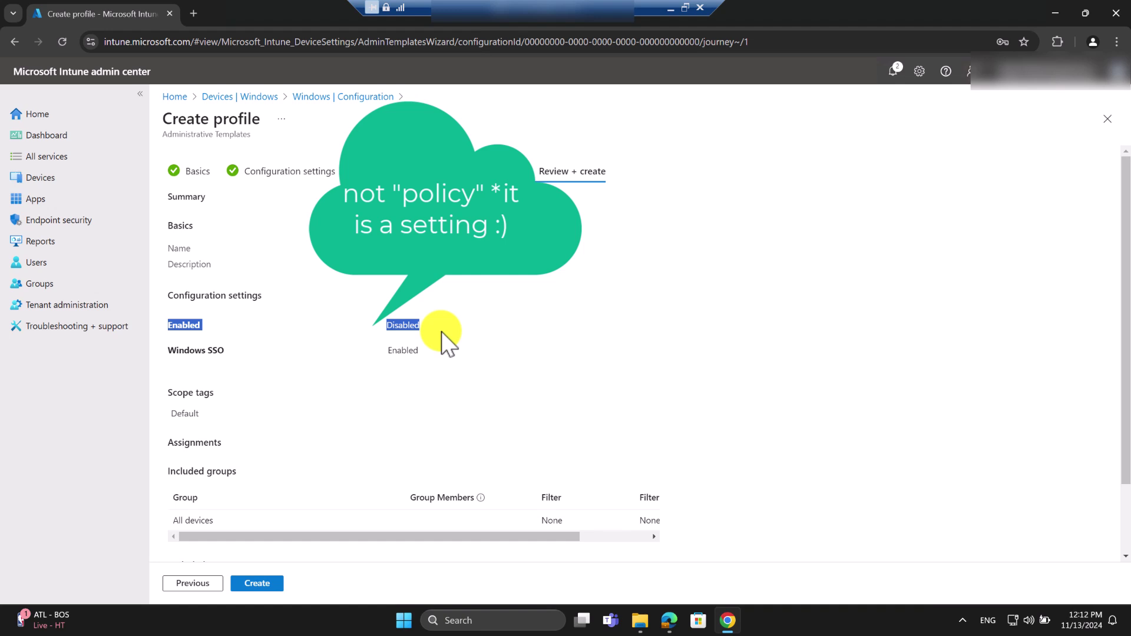
left_click_drag(436, 333, 243, 354)
left_click(260, 397)
left_click_drag(421, 354, 292, 368)
left_click(660, 357)
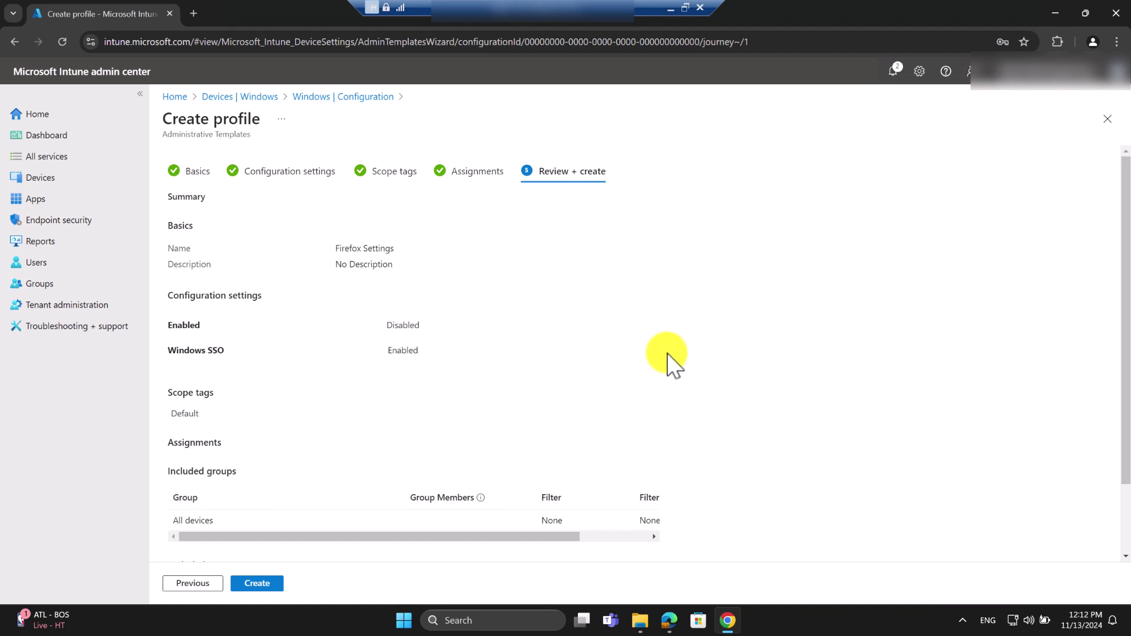
scroll(667, 360, "down", 2)
left_click(258, 584)
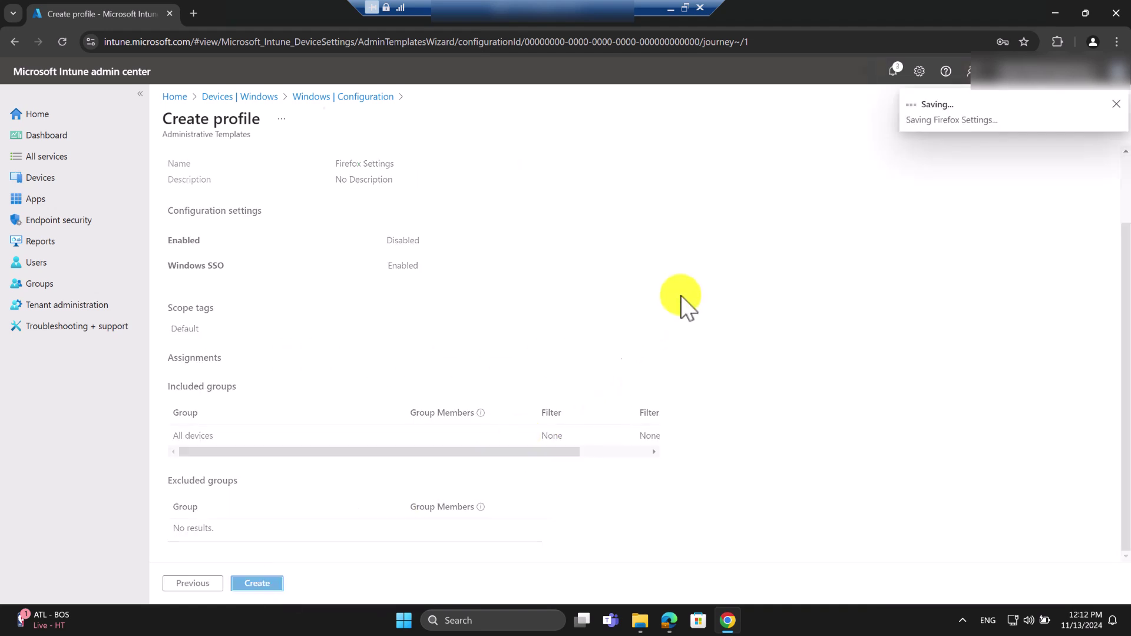